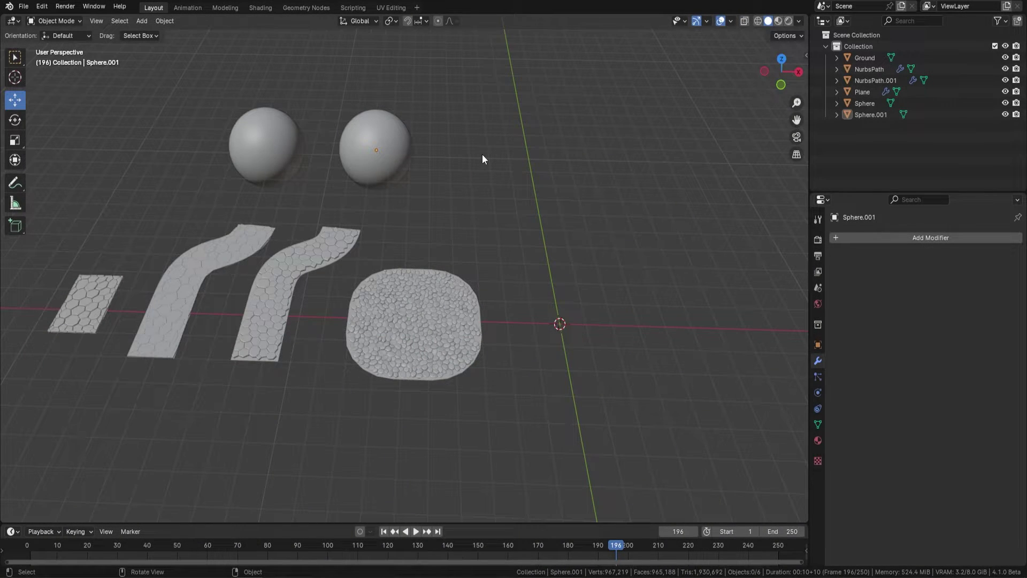
- Preview the cobble examples in Rendered shading, then return to Solid shading
{"action": "scroll", "coordinate": [445, 235], "scroll_direction": "up", "scroll_amount": 2}
{"action": "middle_click_drag", "start_coordinate": [426, 229], "coordinate": [574, 302], "text": "shift"}
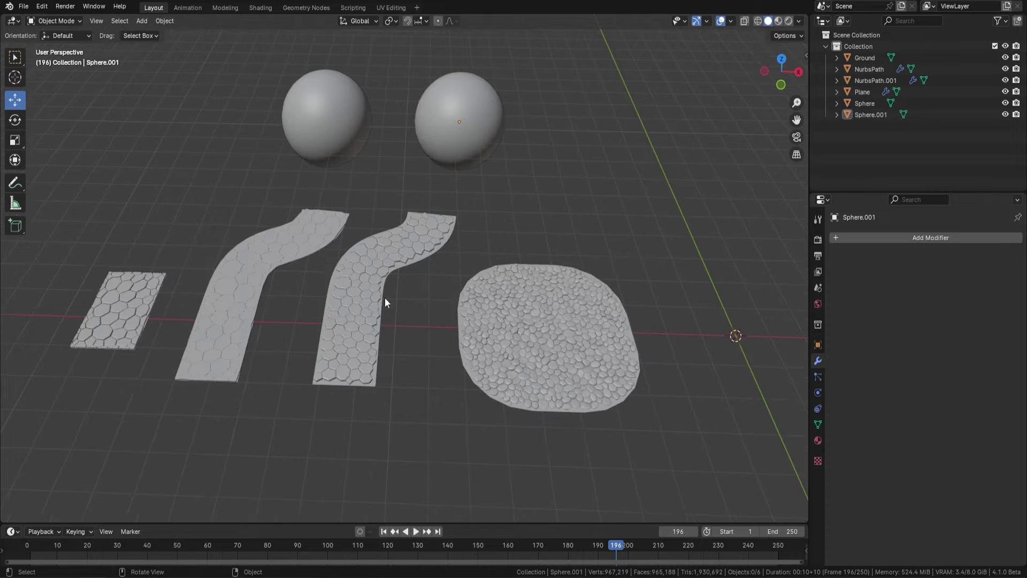
{"action": "left_click", "coordinate": [787, 21]}
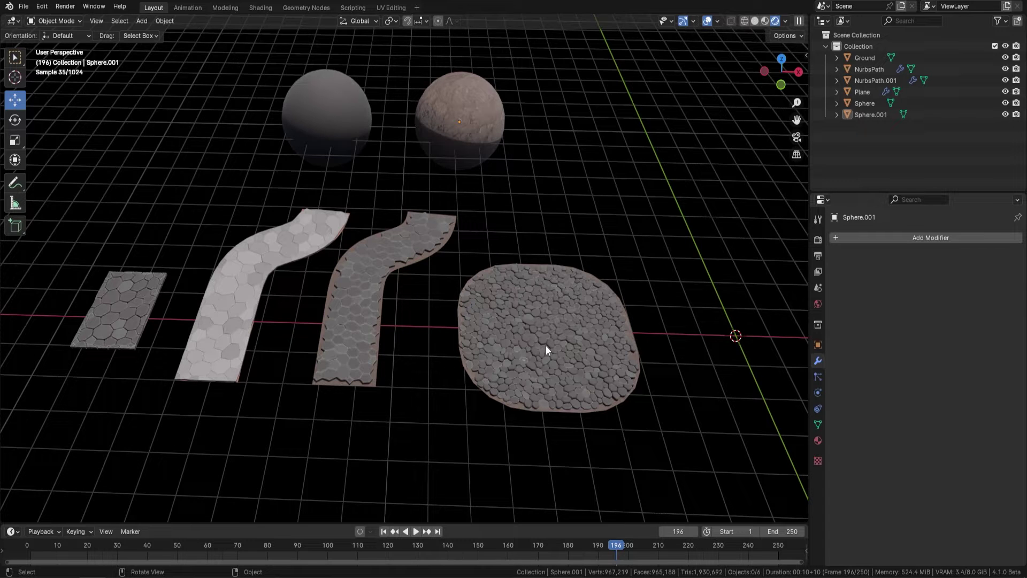
{"action": "left_click", "coordinate": [755, 21]}
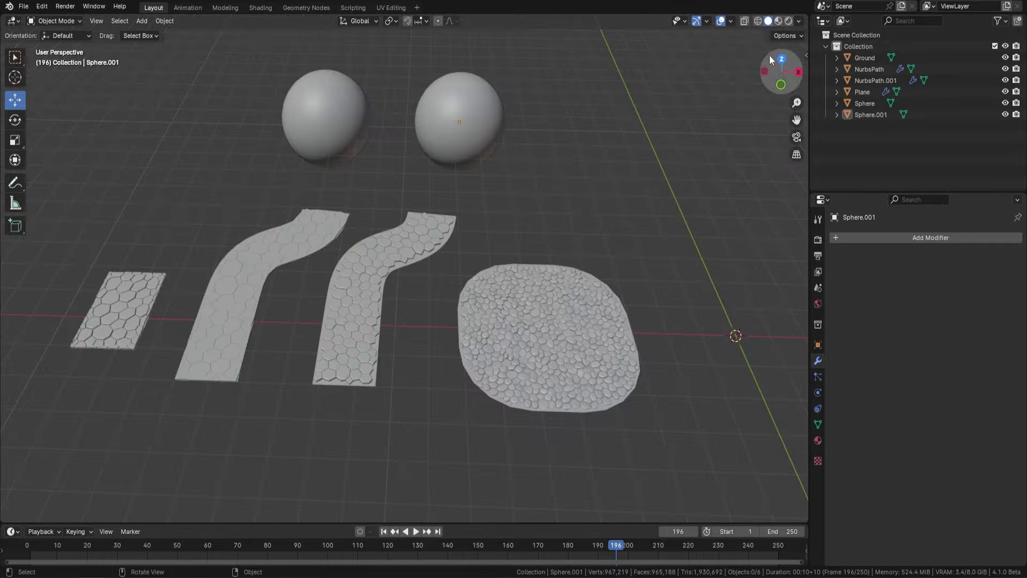
- Box-select the six example objects and move them left along X
{"action": "scroll", "coordinate": [644, 185], "scroll_direction": "down", "scroll_amount": 3}
{"action": "mouse_move", "coordinate": [645, 185]}
{"action": "middle_mouse_down"}
{"action": "mouse_move", "coordinate": [503, 256]}
{"action": "mouse_move", "coordinate": [503, 307]}
{"action": "middle_mouse_up"}
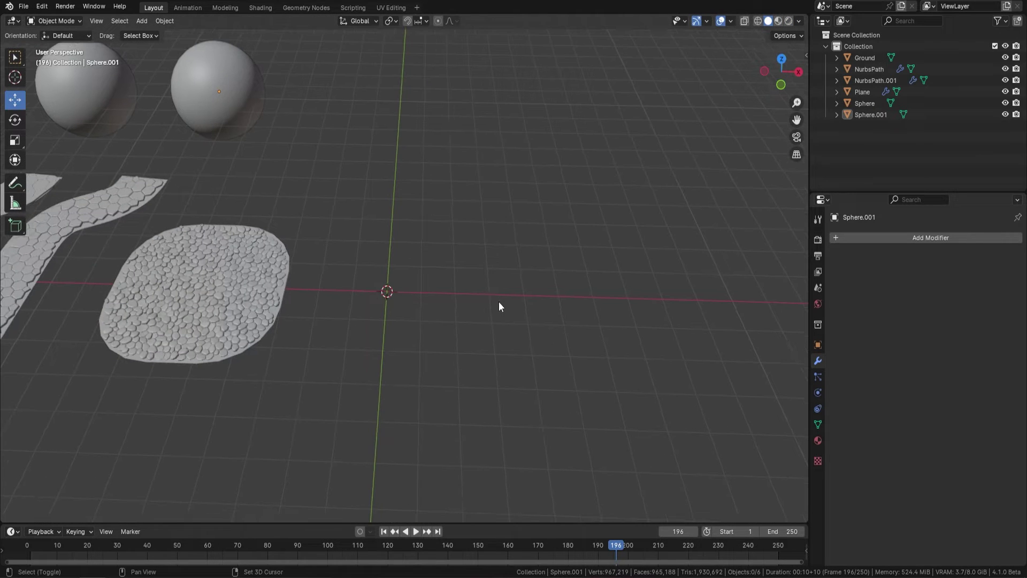
{"action": "scroll", "coordinate": [406, 276], "scroll_direction": "down", "scroll_amount": 4}
{"action": "left_click_drag", "start_coordinate": [118, 121], "coordinate": [385, 319]}
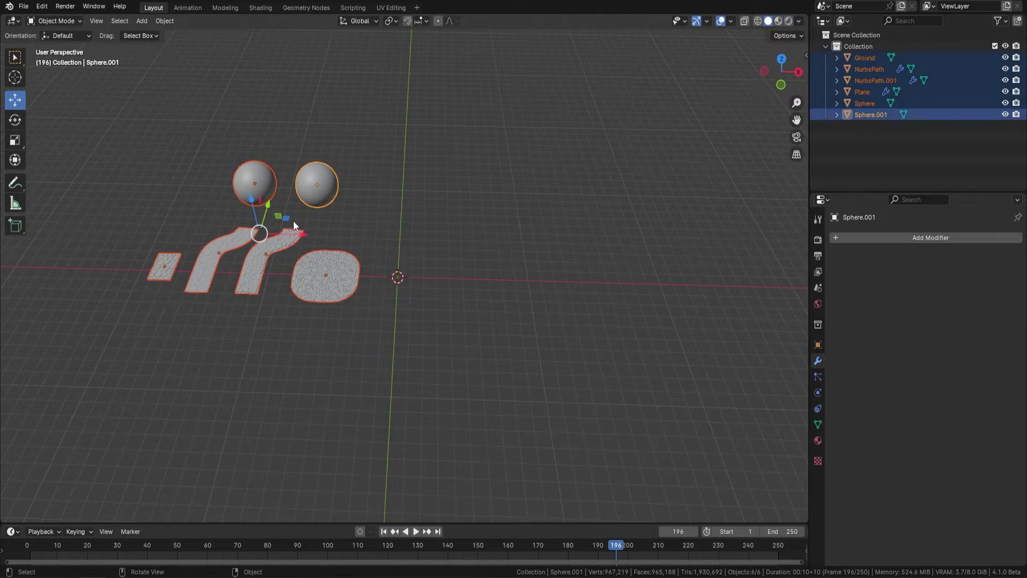
{"action": "key", "text": "g"}
{"action": "left_click", "coordinate": [446, 323]}
- Add a new mesh plane at the 3D cursor and scale it up
{"action": "key", "text": "shift+a"}
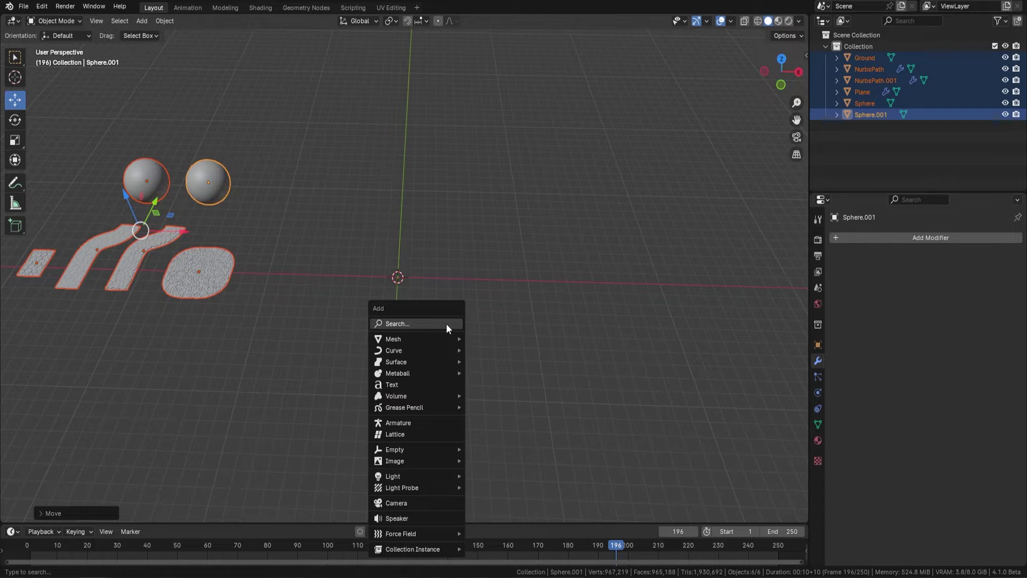
{"action": "mouse_move", "coordinate": [450, 339]}
{"action": "left_click", "coordinate": [519, 336]}
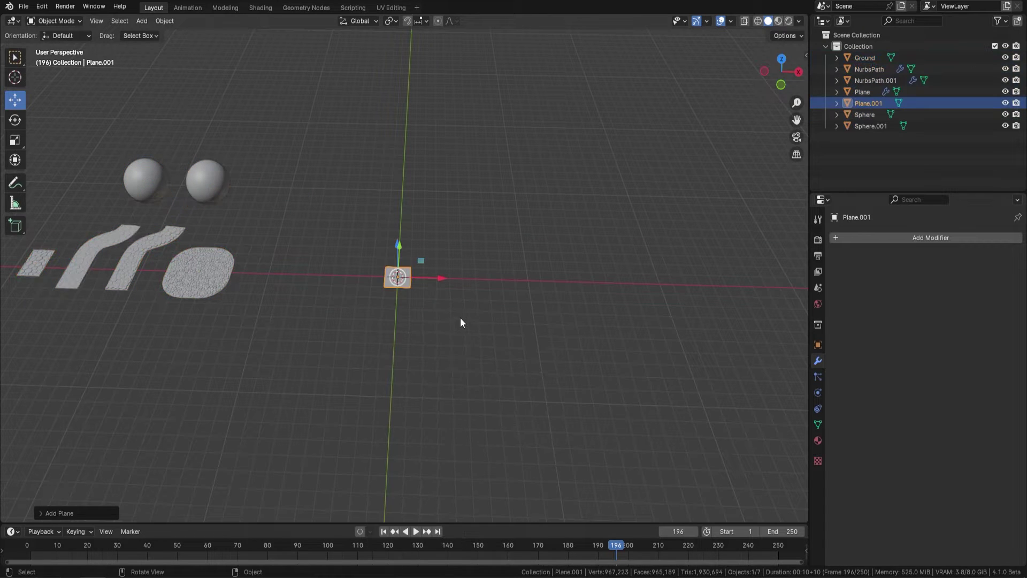
{"action": "key", "text": "s"}
{"action": "left_click", "coordinate": [743, 492]}
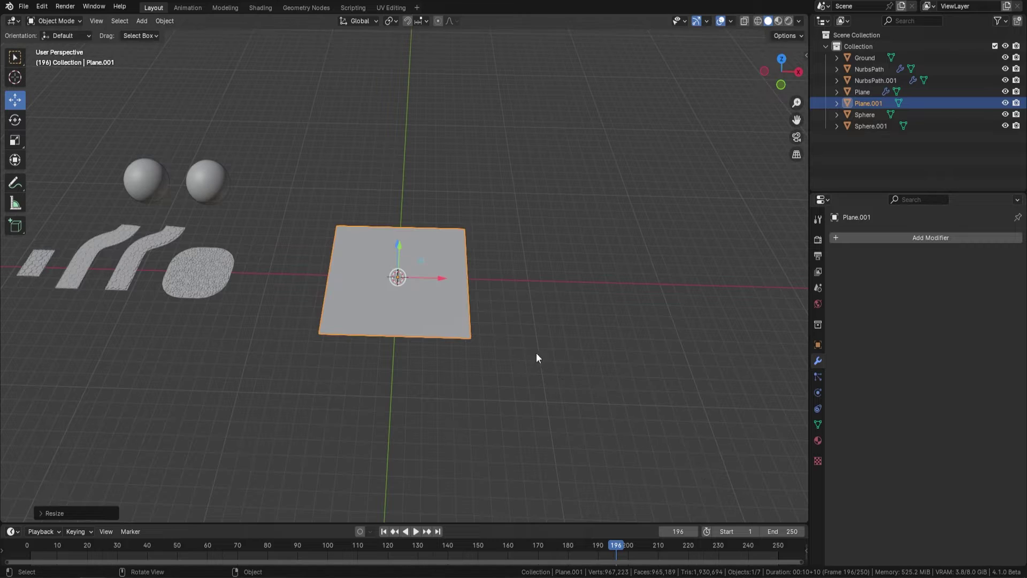
- Apply all transforms to the plane, set its origin to geometry, and frame it
{"action": "key", "text": "ctrl+a"}
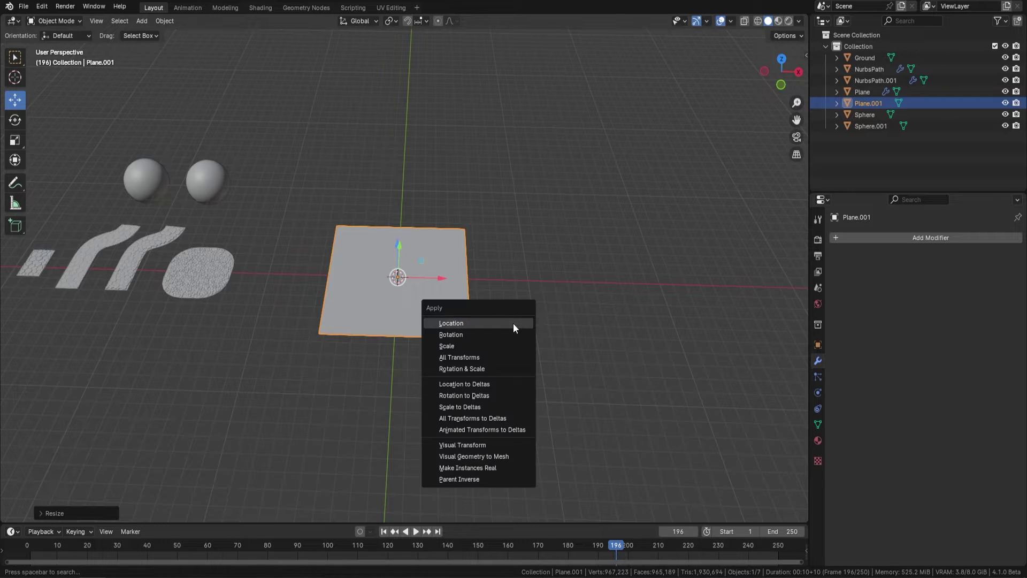
{"action": "left_click", "coordinate": [481, 357]}
{"action": "right_click", "coordinate": [460, 307]}
{"action": "mouse_move", "coordinate": [448, 352]}
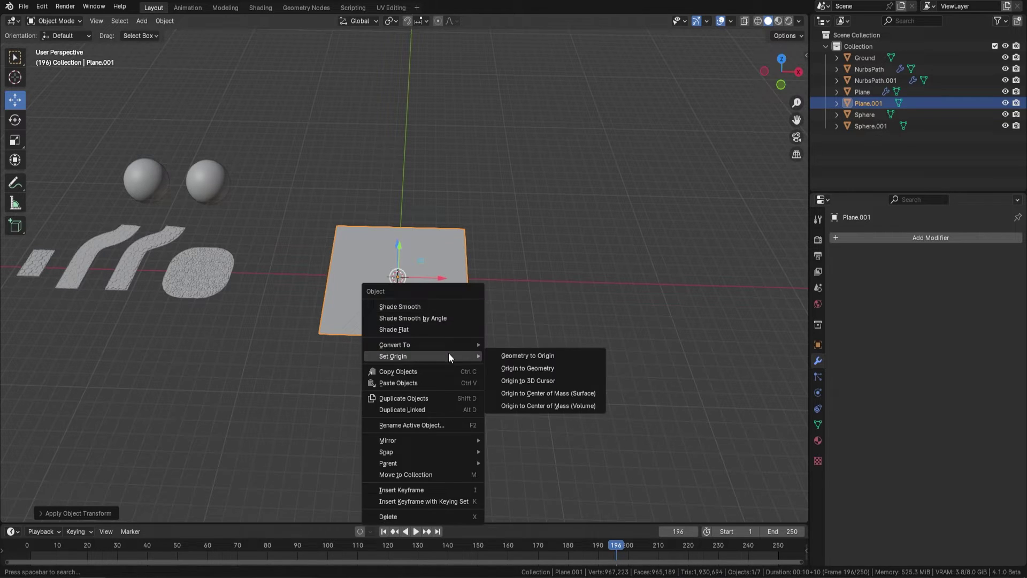
{"action": "left_click", "coordinate": [559, 365]}
{"action": "key", "text": "KP_Decimal"}
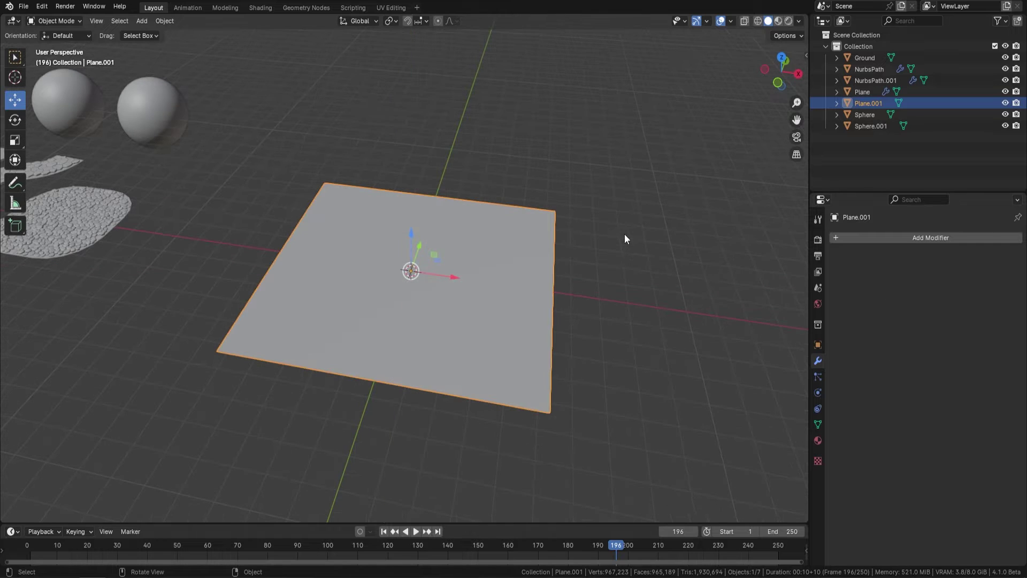
- Give Plane.001 a Geometry Nodes modifier using the Cobblestone Path node group
{"action": "left_click", "coordinate": [917, 235]}
{"action": "left_click", "coordinate": [900, 235]}
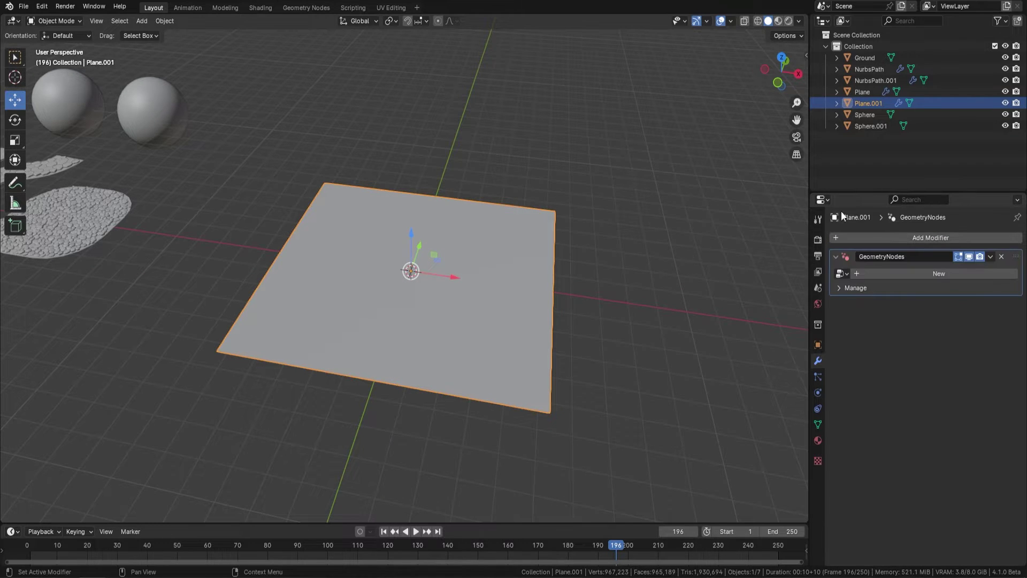
{"action": "left_click", "coordinate": [843, 273]}
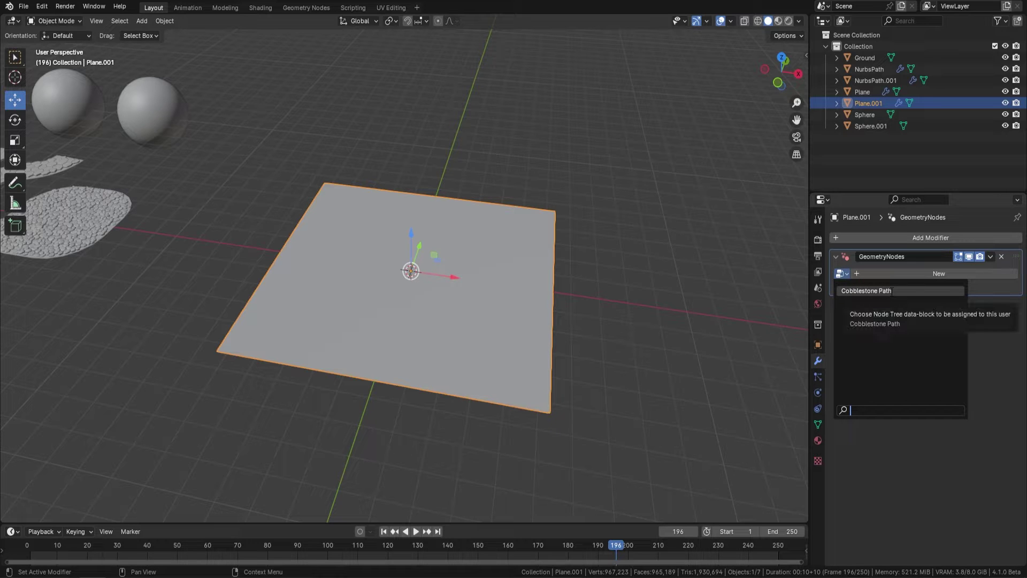
{"action": "left_click", "coordinate": [890, 291]}
{"action": "scroll", "coordinate": [543, 301], "scroll_direction": "up", "scroll_amount": 2}
{"action": "middle_click_drag", "start_coordinate": [543, 301], "coordinate": [560, 241]}
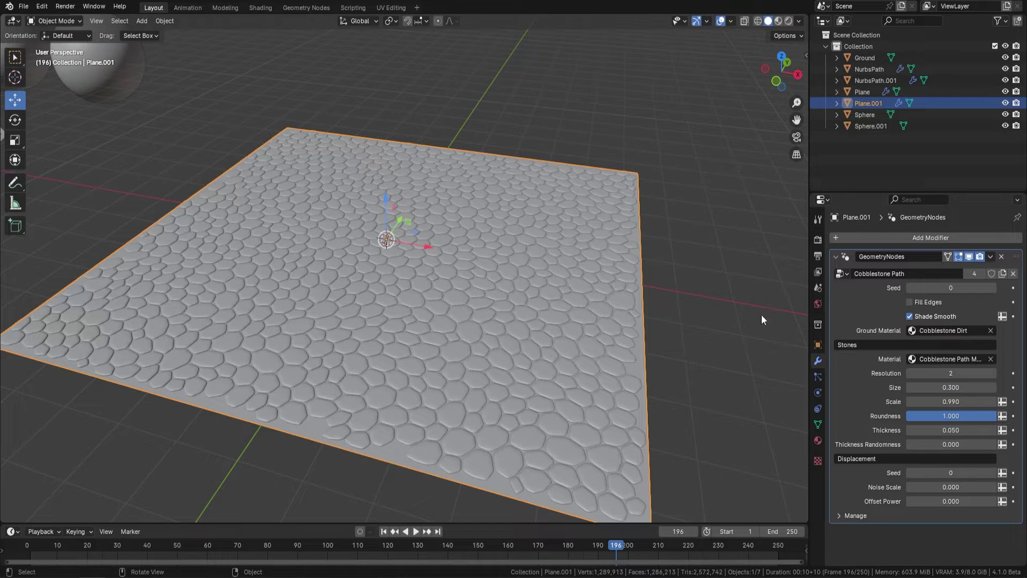
- Enable Fill Edges and set the stone Size to 0.5 and Scale to 0.8
{"action": "left_click", "coordinate": [910, 303]}
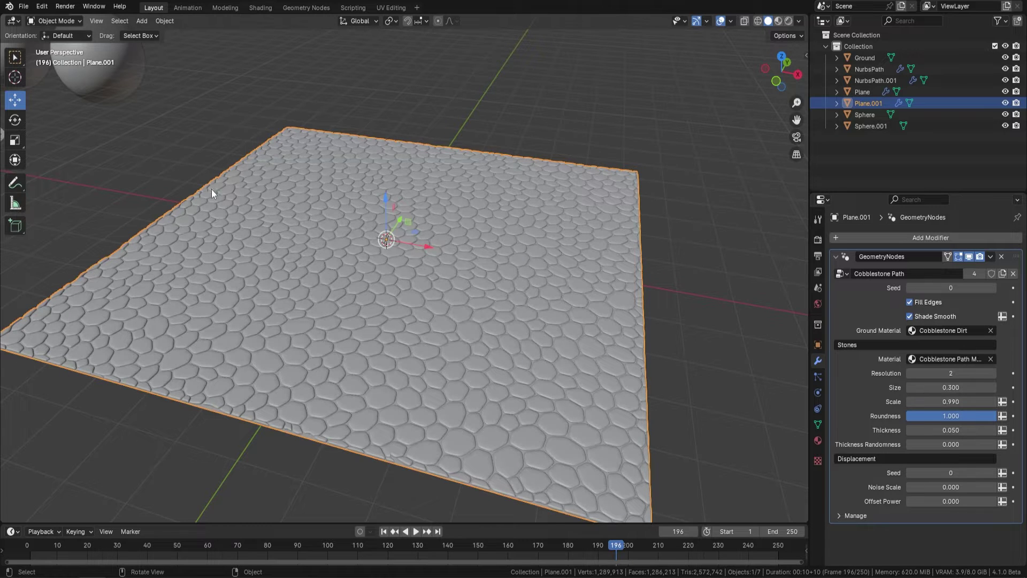
{"action": "middle_click_drag", "start_coordinate": [665, 266], "coordinate": [618, 165]}
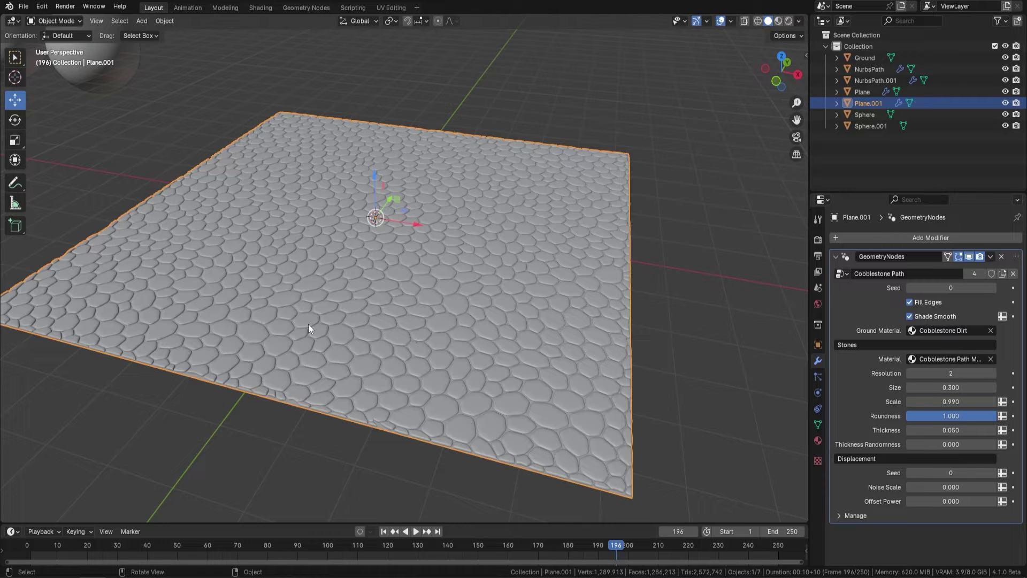
{"action": "left_click", "coordinate": [963, 385]}
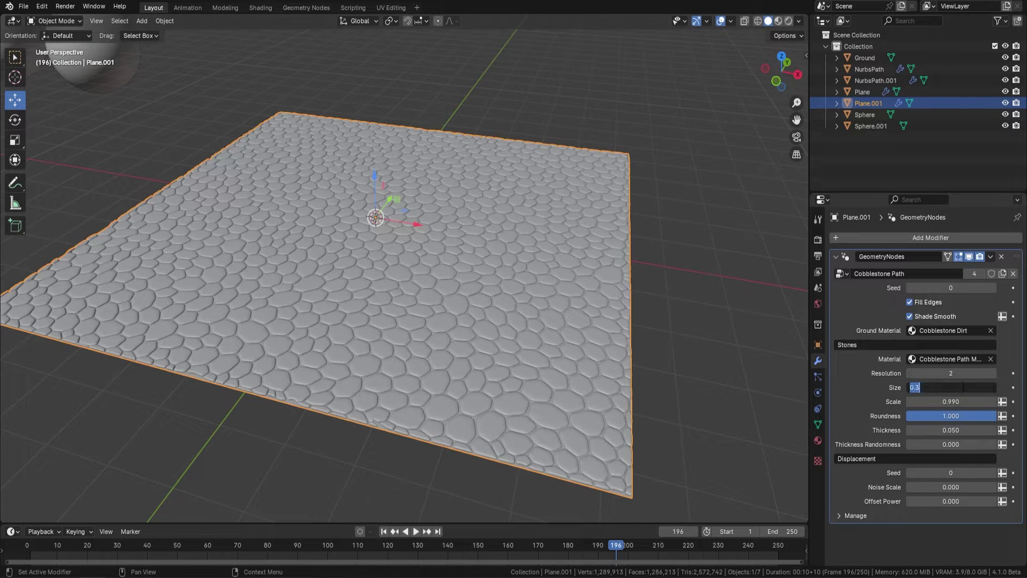
{"action": "type", "text": "0.5"}
{"action": "key", "text": "Return"}
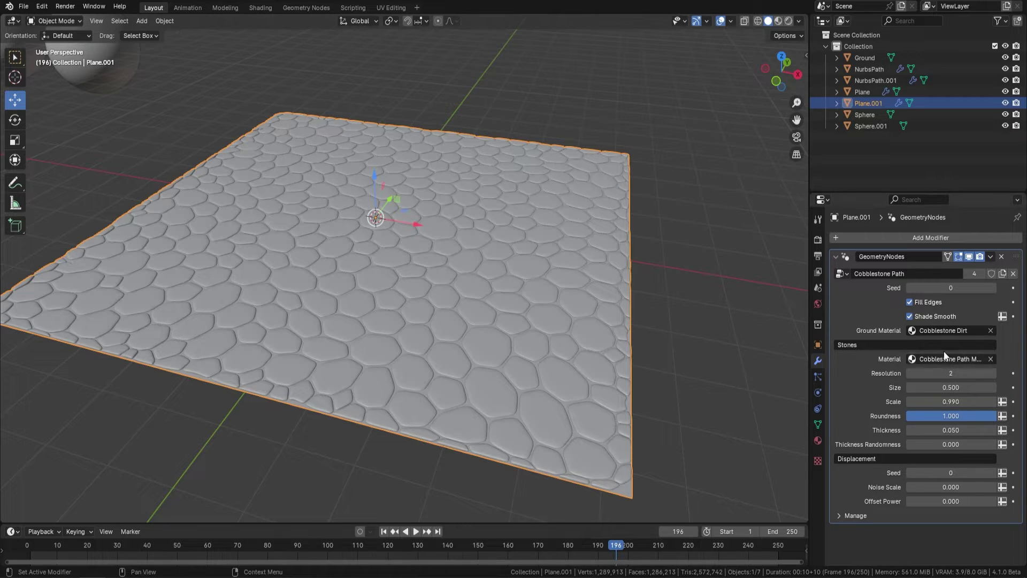
{"action": "left_click", "coordinate": [942, 405]}
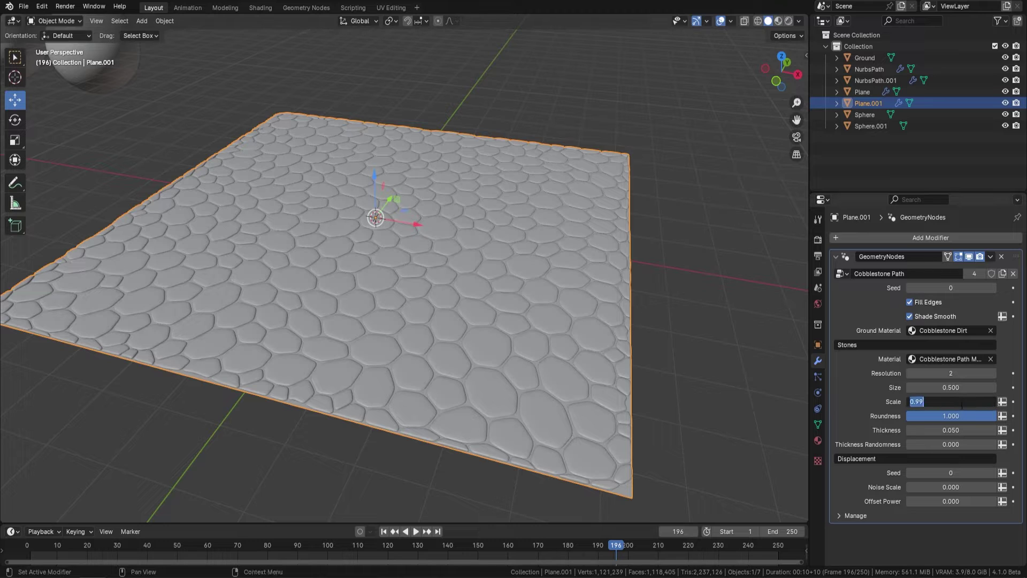
{"action": "type", "text": "0.8"}
{"action": "key", "text": "Return"}
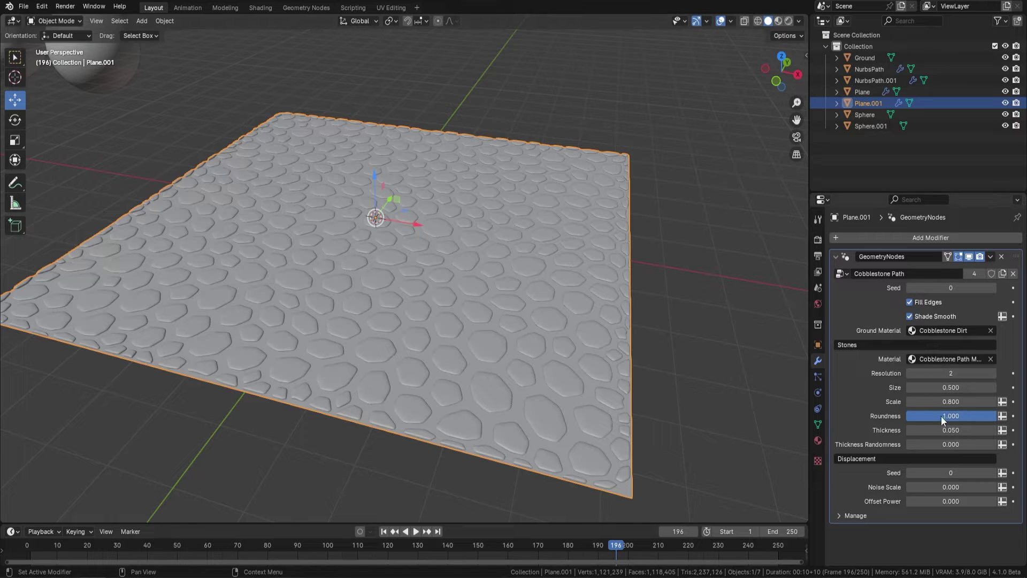
- Lower stone Roundness, set Thickness to 0.08 and Thickness Randomness to 0.060
{"action": "mouse_move", "coordinate": [996, 416]}
{"action": "left_mouse_down"}
{"action": "mouse_move", "coordinate": [917, 415]}
{"action": "mouse_move", "coordinate": [983, 416]}
{"action": "left_mouse_up"}
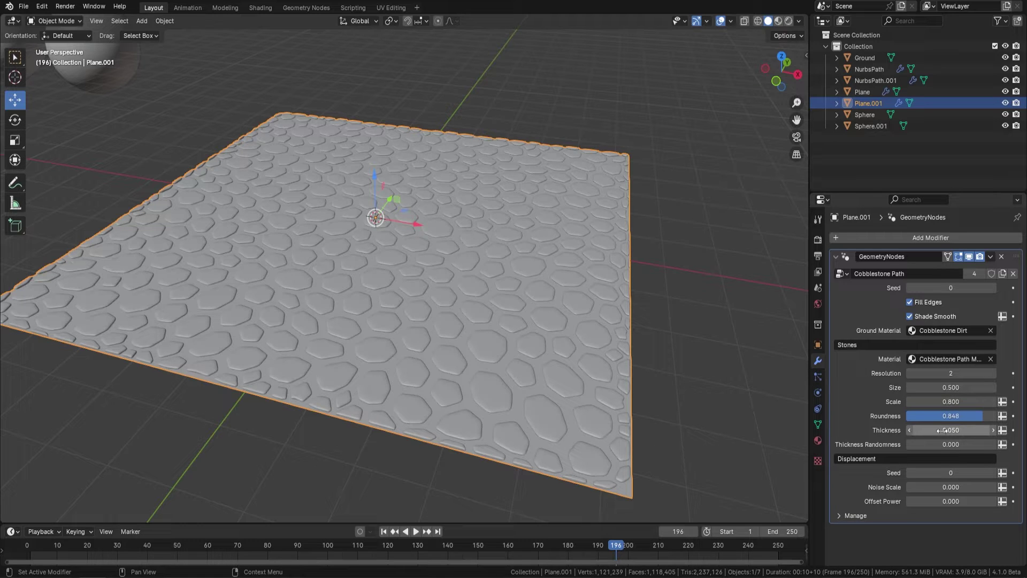
{"action": "left_click", "coordinate": [964, 430]}
{"action": "type", "text": "0.08"}
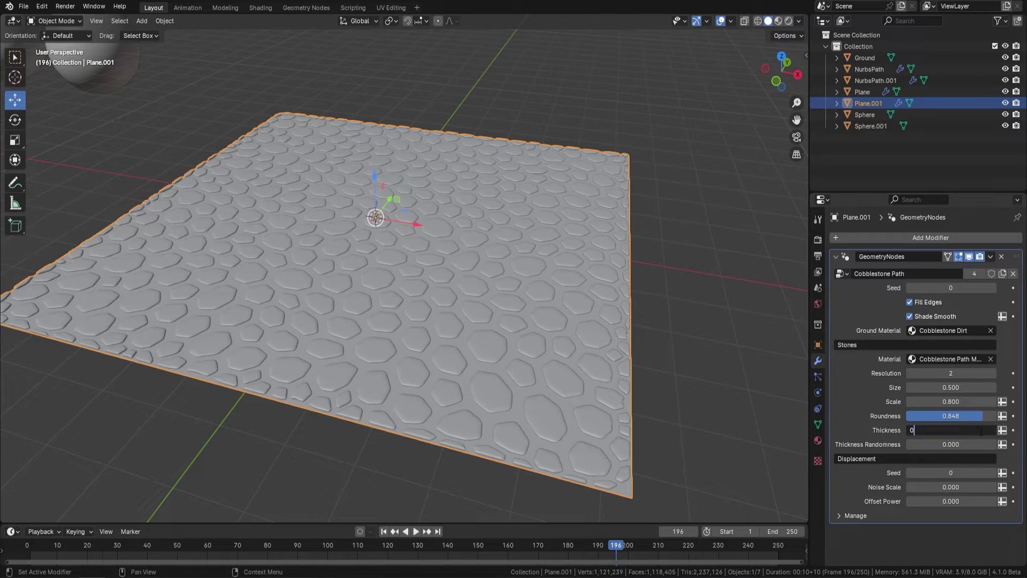
{"action": "key", "text": "Return"}
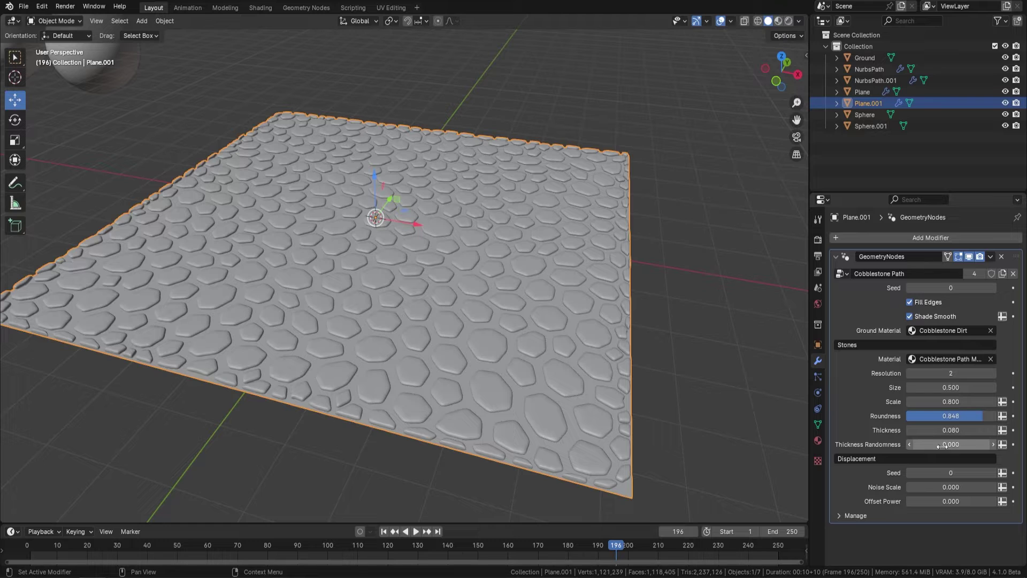
{"action": "left_click_drag", "start_coordinate": [963, 444], "coordinate": [992, 443]}
{"action": "middle_click_drag", "start_coordinate": [484, 331], "coordinate": [367, 305]}
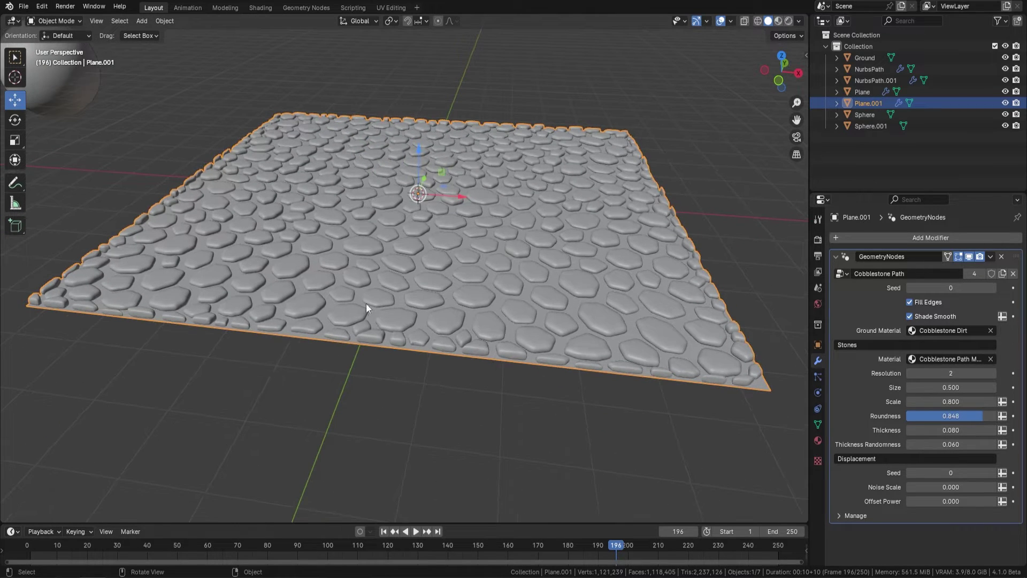
{"action": "middle_click_drag", "start_coordinate": [470, 219], "coordinate": [471, 226]}
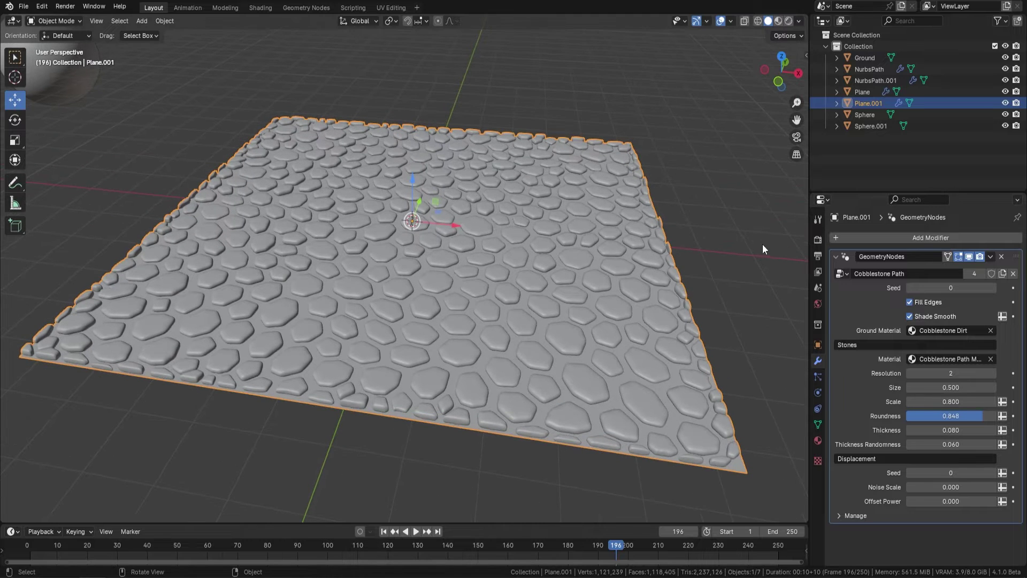
{"action": "mouse_move", "coordinate": [979, 415]}
{"action": "left_mouse_down"}
{"action": "mouse_move", "coordinate": [951, 416]}
{"action": "mouse_move", "coordinate": [966, 415]}
{"action": "left_mouse_up"}
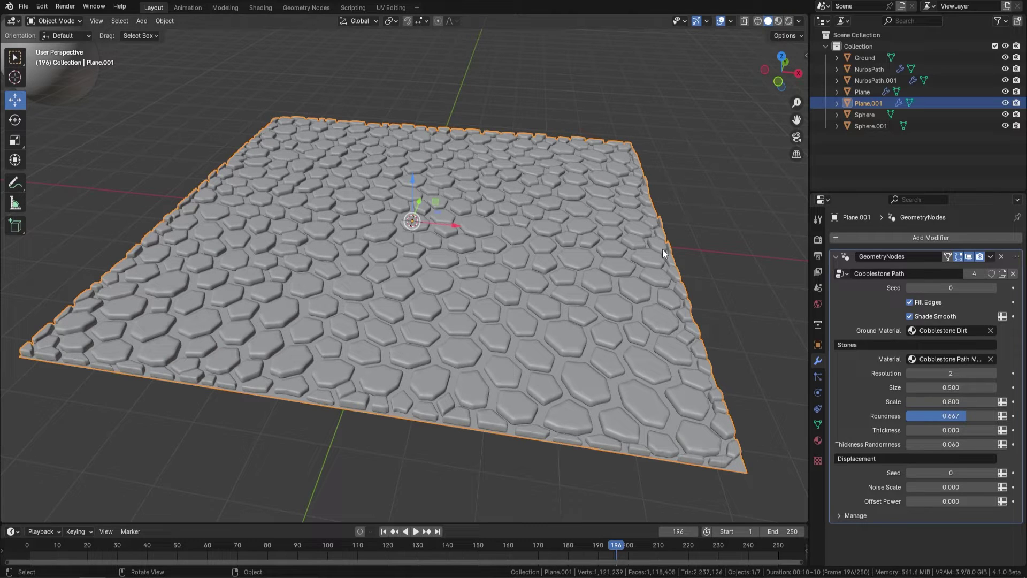
- Set Noise Scale to 2 and Offset Power to 0.050, then view in Rendered shading
{"action": "double_click", "coordinate": [951, 486]}
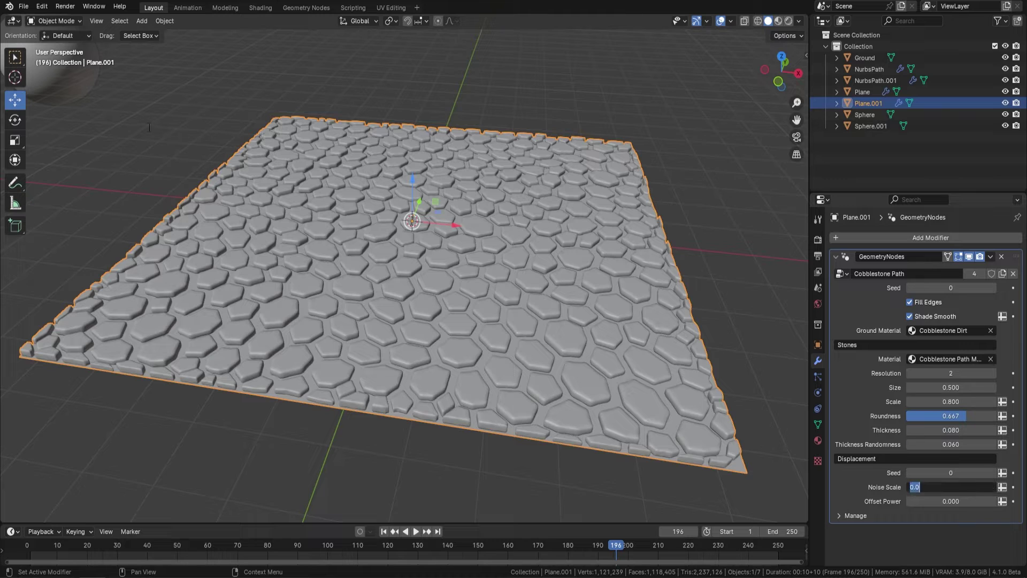
{"action": "type", "text": "2"}
{"action": "key", "text": "Return"}
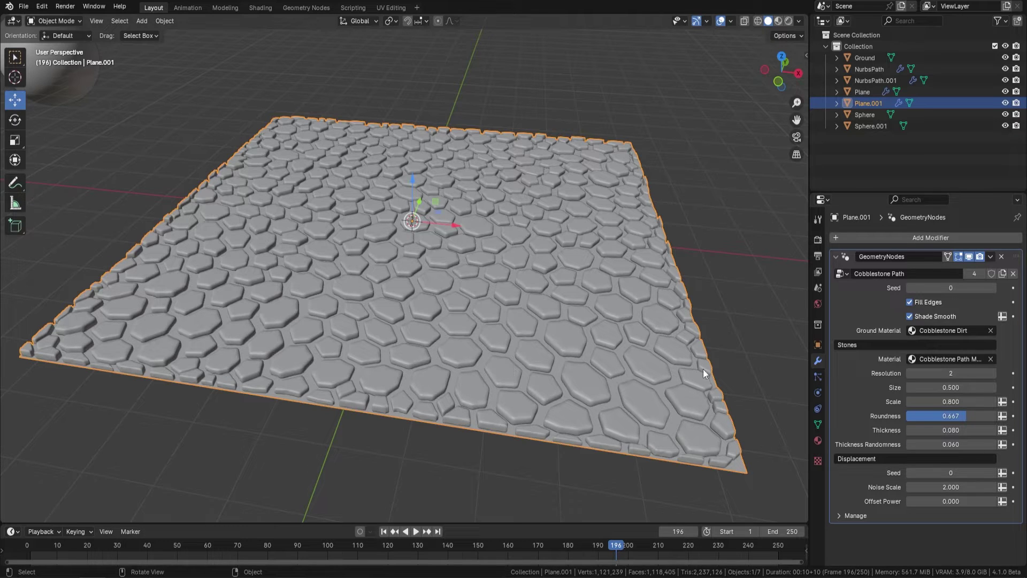
{"action": "left_click_drag", "start_coordinate": [951, 501], "coordinate": [961, 501]}
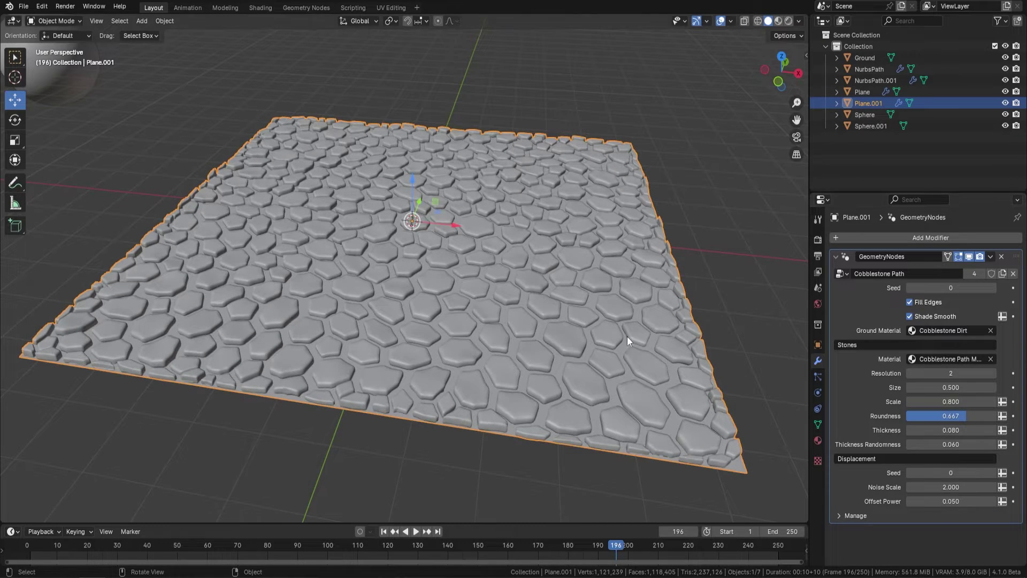
{"action": "middle_click_drag", "start_coordinate": [627, 336], "coordinate": [729, 350]}
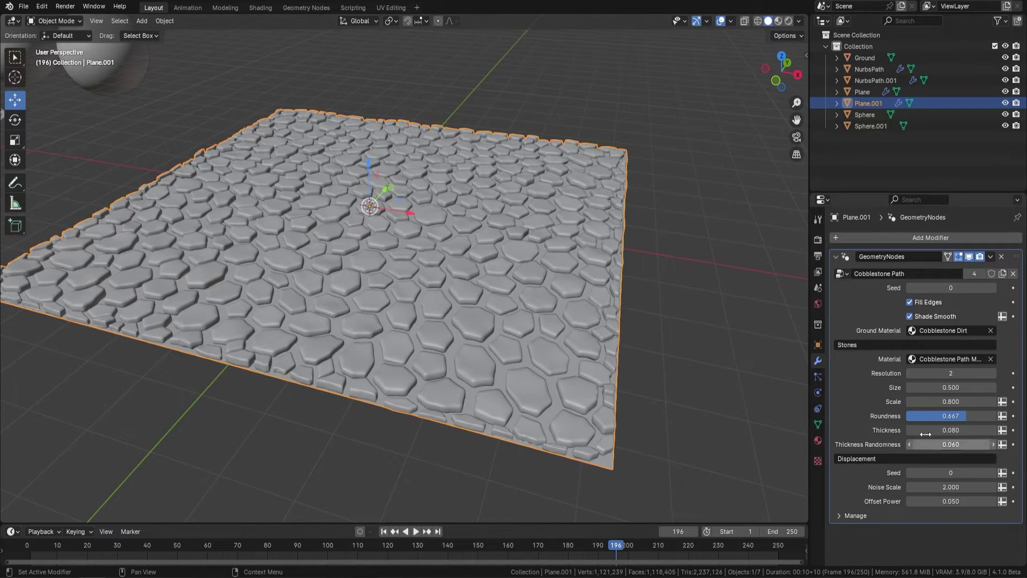
{"action": "middle_click_drag", "start_coordinate": [580, 277], "coordinate": [643, 256]}
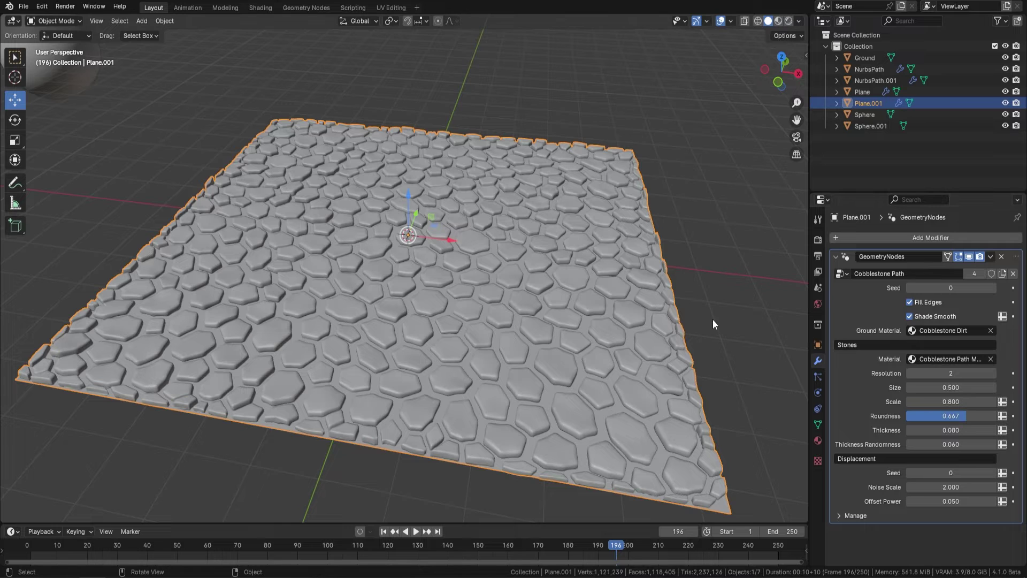
{"action": "left_click", "coordinate": [789, 21]}
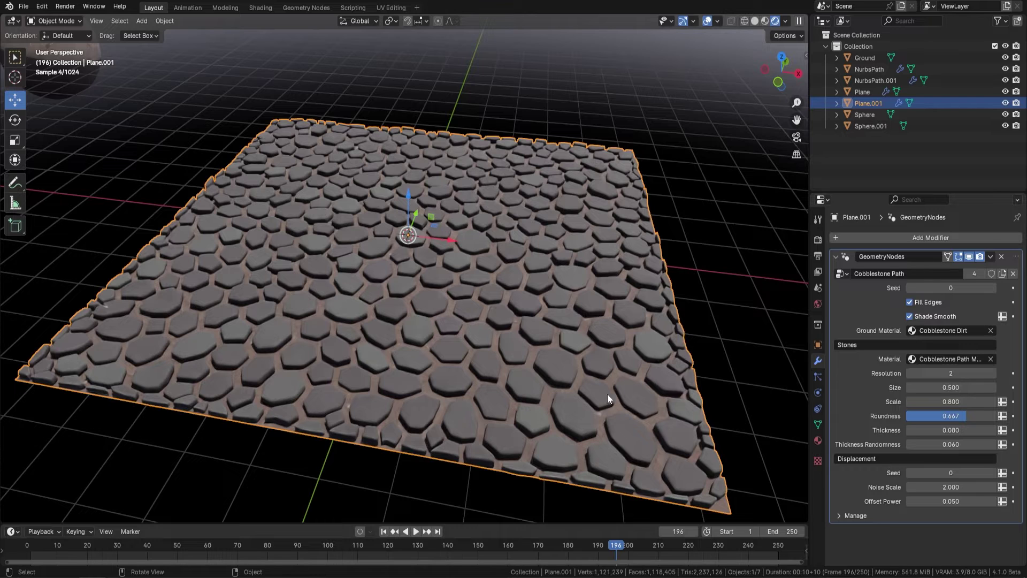
- Turn off Shade Smooth, set stone Scale to 0.95, and return to Solid shading
{"action": "left_click", "coordinate": [910, 316]}
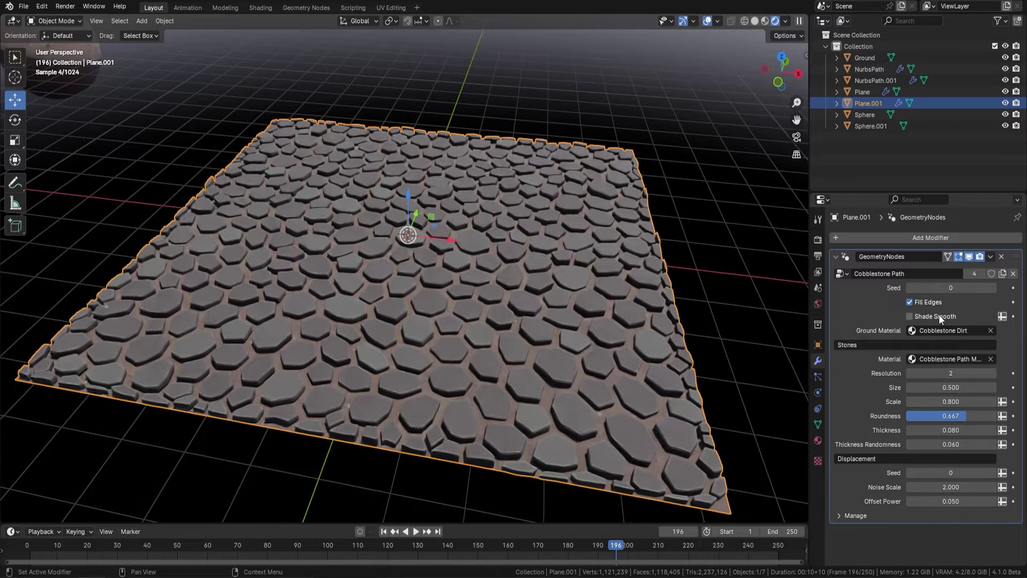
{"action": "scroll", "coordinate": [590, 326], "scroll_direction": "up", "scroll_amount": 5}
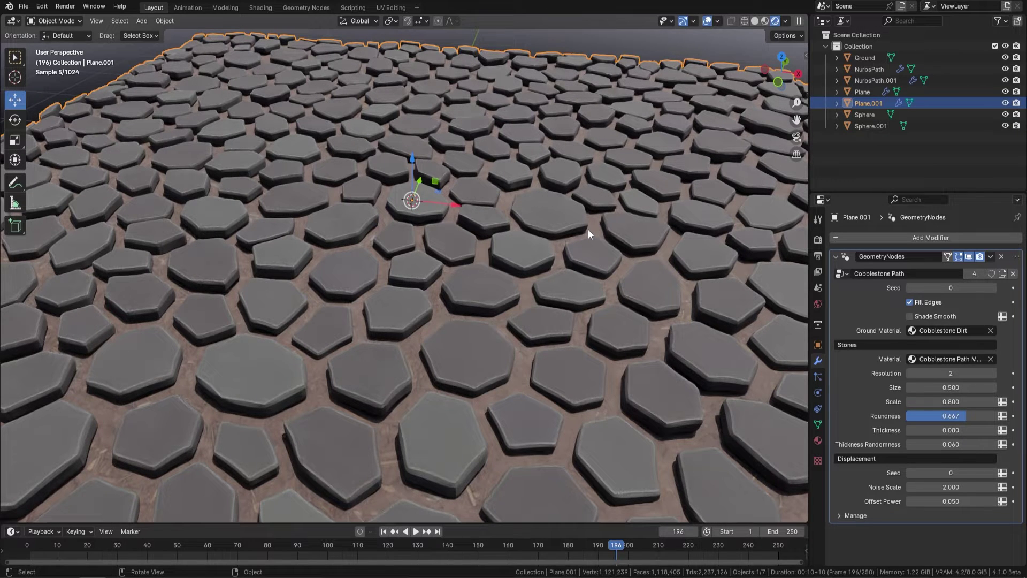
{"action": "left_click", "coordinate": [952, 402]}
{"action": "type", "text": "0.95"}
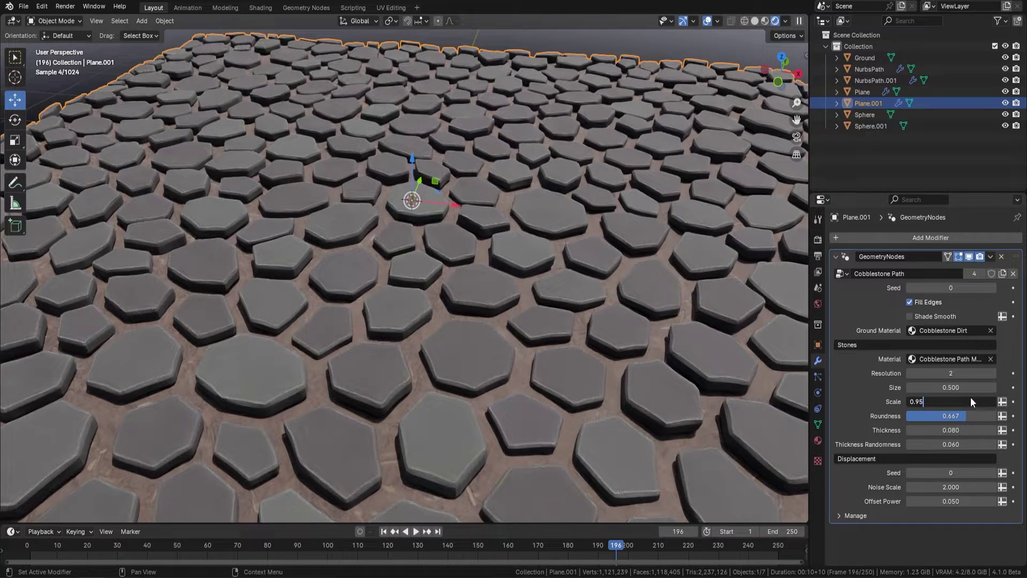
{"action": "key", "text": "Return"}
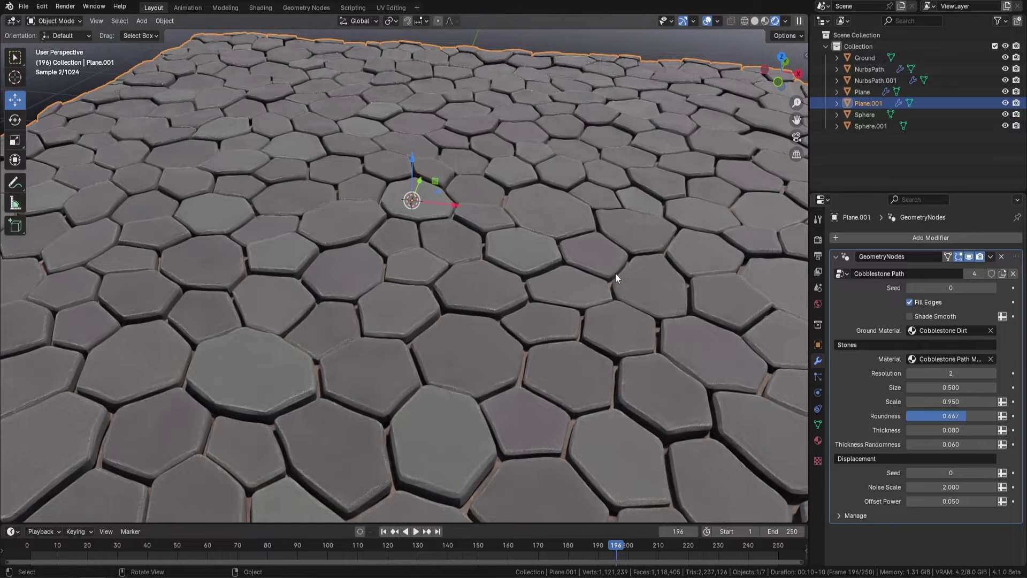
{"action": "middle_click_drag", "start_coordinate": [614, 277], "coordinate": [591, 291]}
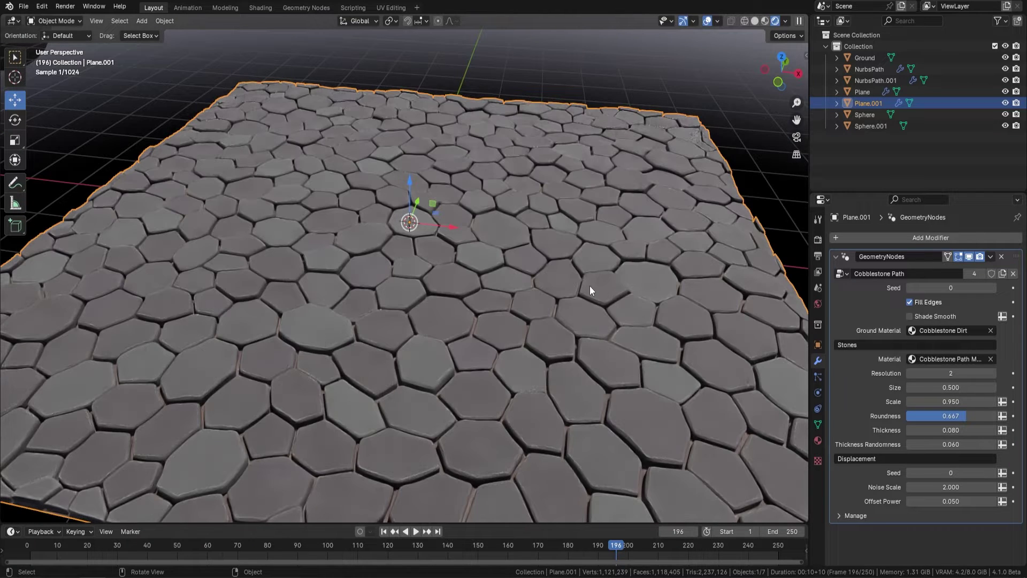
{"action": "scroll", "coordinate": [419, 255], "scroll_direction": "down", "scroll_amount": 3}
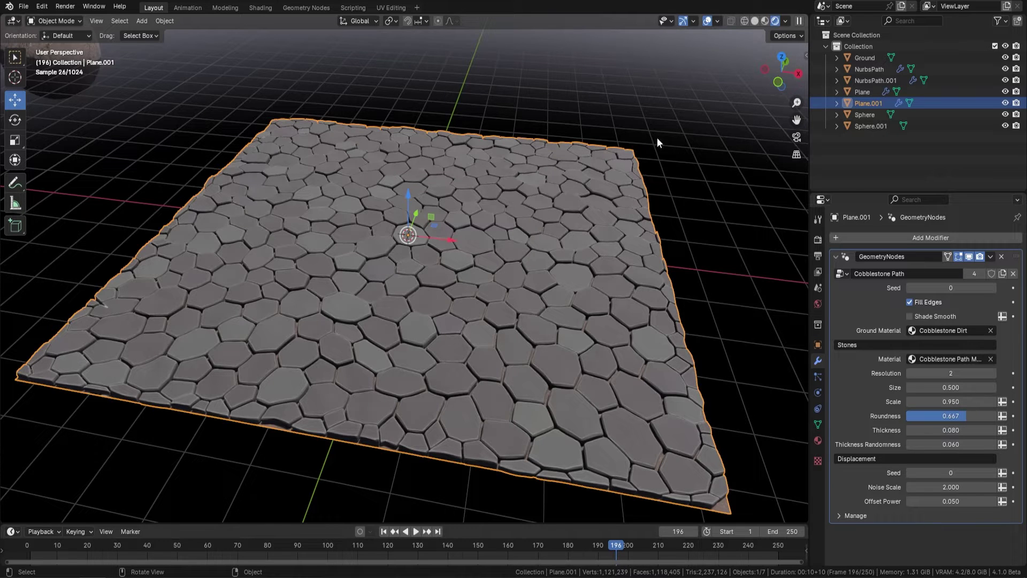
{"action": "left_click", "coordinate": [756, 22]}
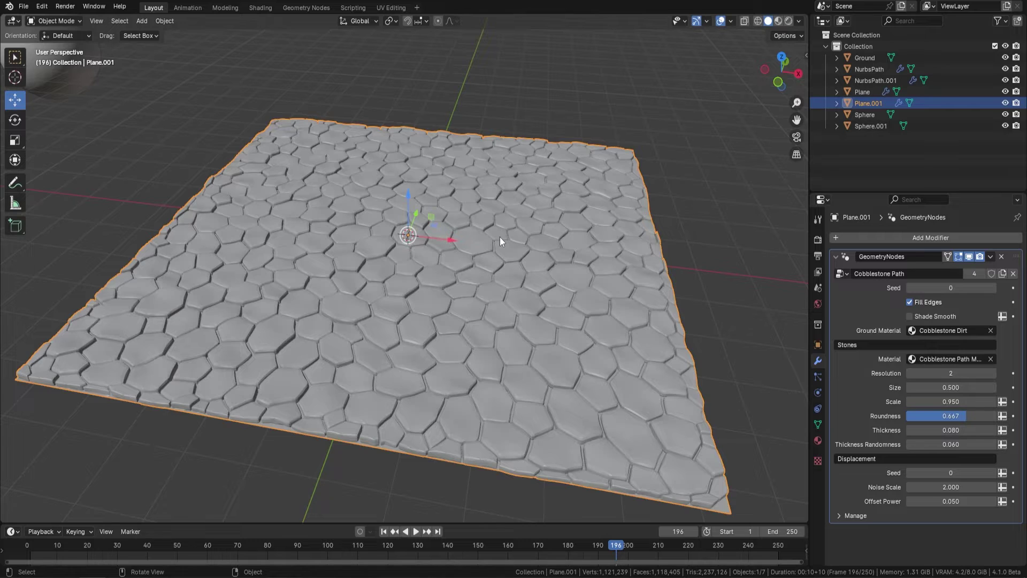
- Delete the cobblestone plane and add a new, enlarged mesh plane at the origin
{"action": "key", "text": "Delete"}
{"action": "key", "text": "shift+a"}
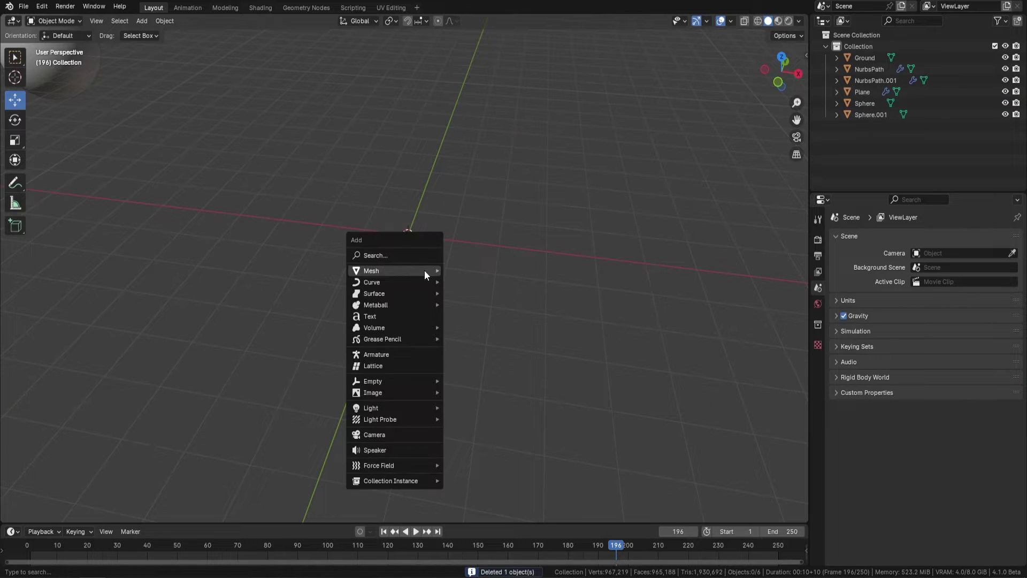
{"action": "mouse_move", "coordinate": [425, 275]}
{"action": "left_click", "coordinate": [500, 273]}
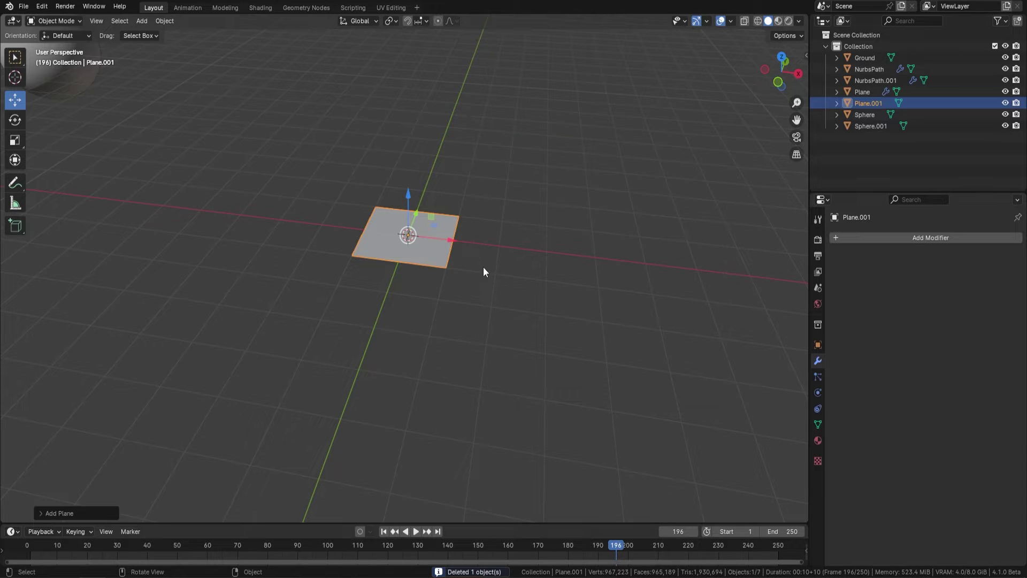
{"action": "key", "text": "s"}
{"action": "left_click", "coordinate": [657, 433]}
- Switch to top orthographic view and centre the plane in the viewport
{"action": "key", "text": "KP_7"}
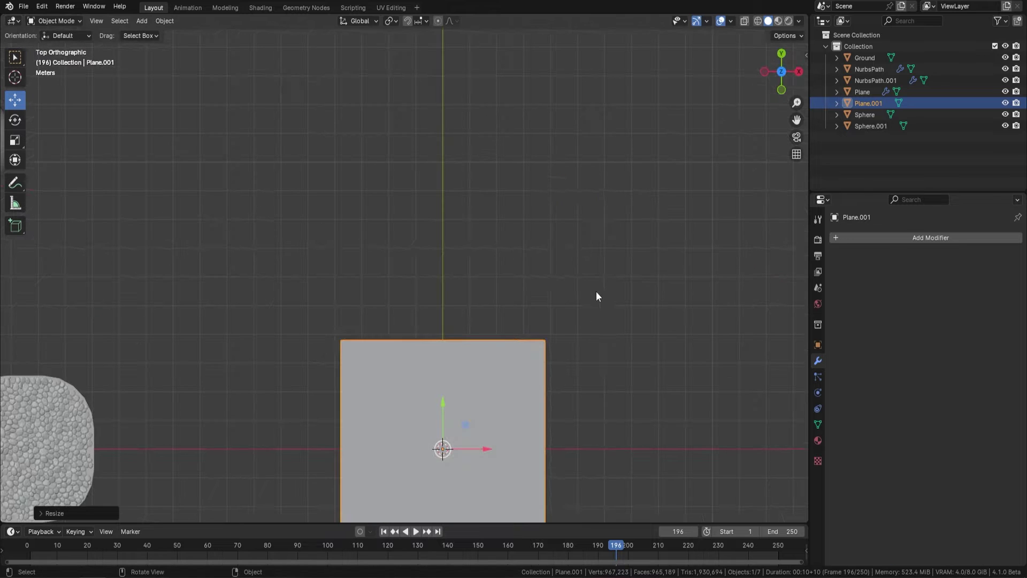
{"action": "scroll", "coordinate": [532, 323], "scroll_direction": "down", "scroll_amount": 2}
{"action": "middle_click_drag", "start_coordinate": [532, 323], "coordinate": [557, 238], "text": "shift"}
{"action": "scroll", "coordinate": [521, 203], "scroll_direction": "up", "scroll_amount": 2}
{"action": "middle_click_drag", "start_coordinate": [522, 203], "coordinate": [495, 217], "text": "shift"}
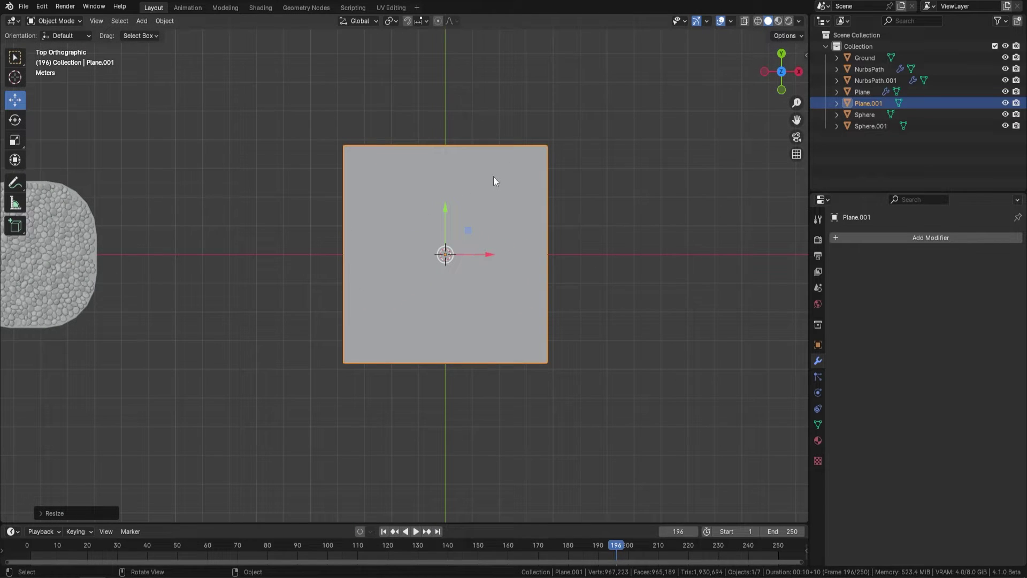
- In Edit Mode, knife-cut a closed irregular outline across the plane
{"action": "key", "text": "Tab"}
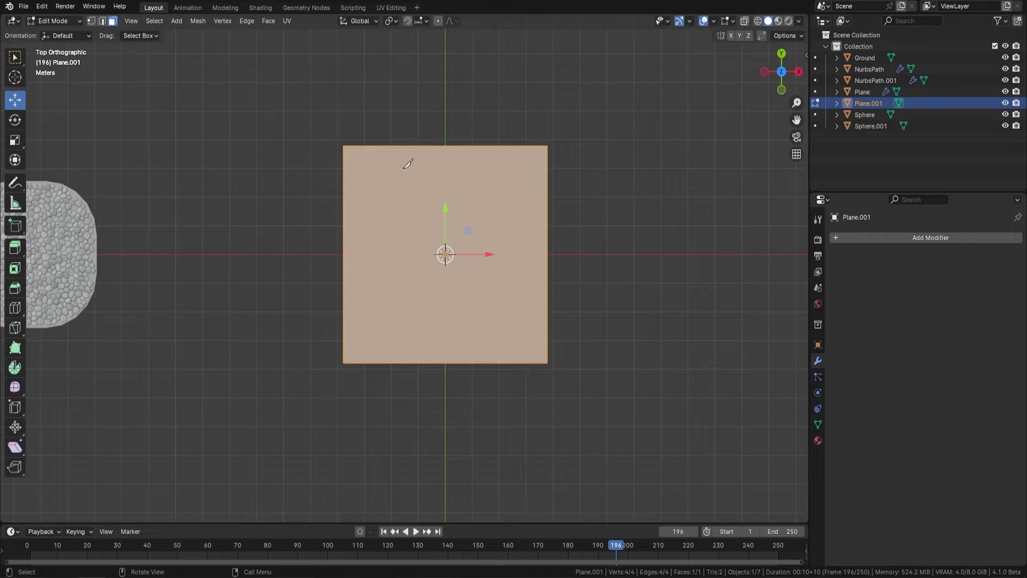
{"action": "key", "text": "k"}
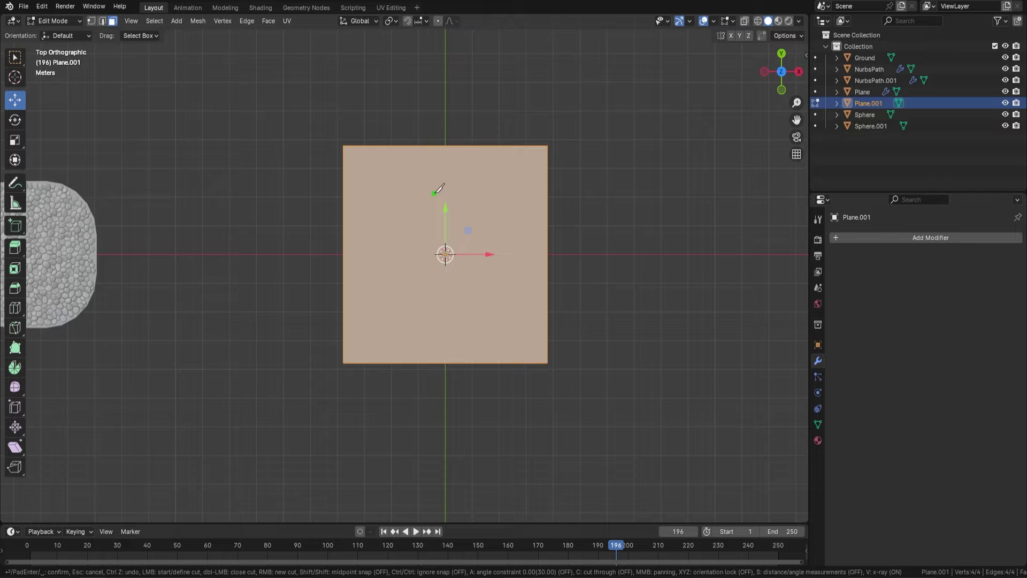
{"action": "left_click", "coordinate": [357, 221]}
{"action": "left_click", "coordinate": [378, 176]}
{"action": "left_click", "coordinate": [401, 176]}
{"action": "left_click", "coordinate": [429, 168]}
{"action": "left_click", "coordinate": [459, 173]}
{"action": "left_click", "coordinate": [497, 164]}
{"action": "left_click", "coordinate": [512, 178]}
{"action": "left_click", "coordinate": [527, 209]}
{"action": "left_click", "coordinate": [532, 262]}
{"action": "left_click", "coordinate": [533, 314]}
{"action": "left_click", "coordinate": [492, 335]}
{"action": "left_click", "coordinate": [450, 349]}
{"action": "left_click", "coordinate": [397, 339]}
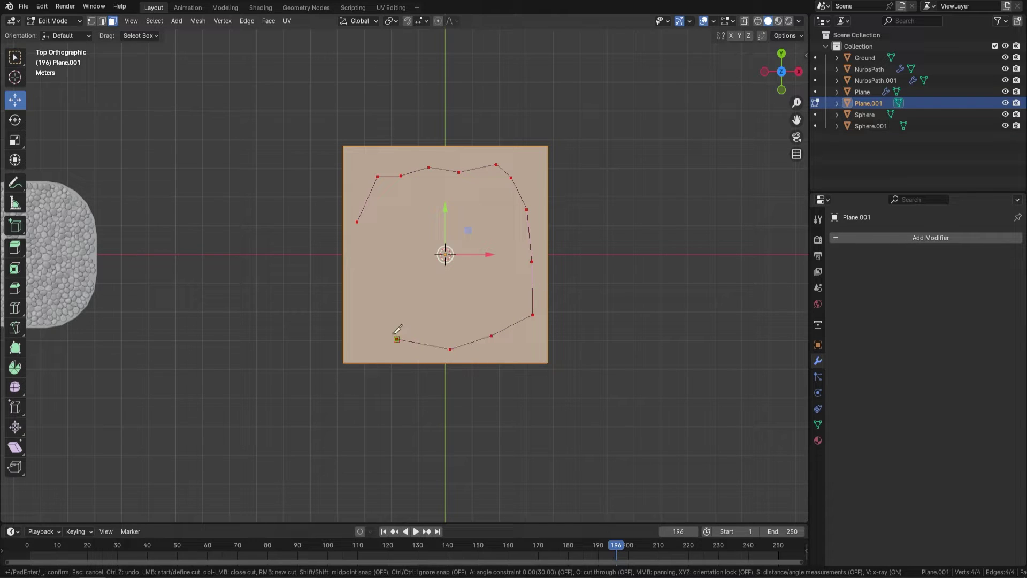
{"action": "left_click", "coordinate": [378, 297]}
{"action": "left_click", "coordinate": [358, 277]}
{"action": "left_click", "coordinate": [373, 244]}
{"action": "left_click", "coordinate": [366, 220]}
{"action": "key", "text": "Return"}
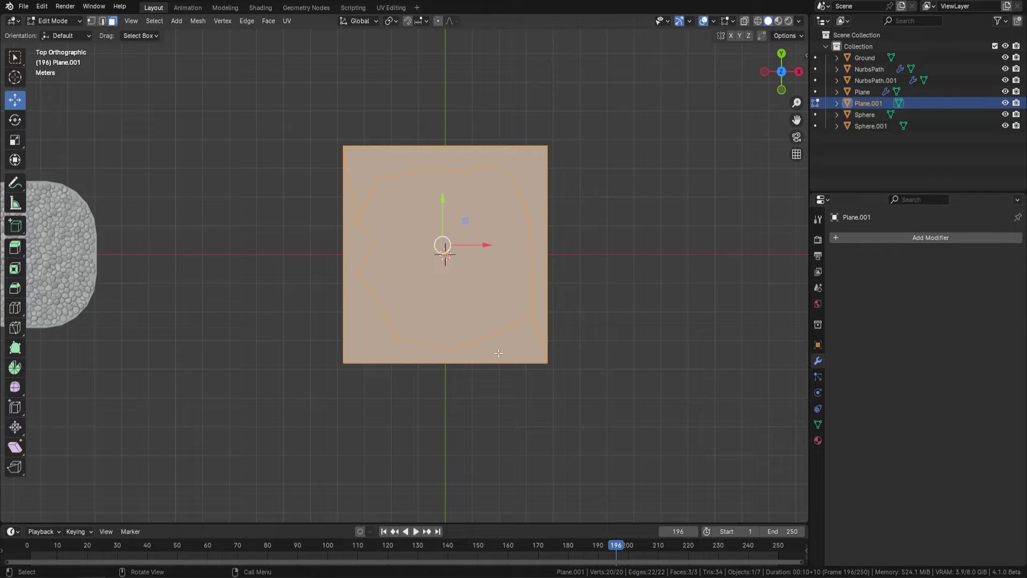
- Delete the two outer leftover faces, keeping the inner irregular shape
{"action": "left_click", "coordinate": [397, 160]}
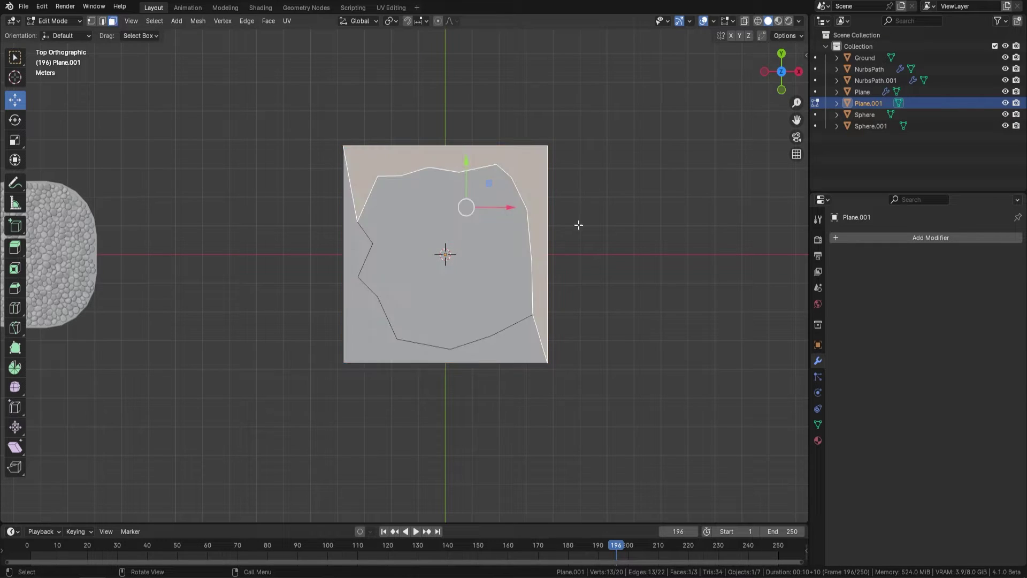
{"action": "left_click", "coordinate": [564, 303], "text": "shift"}
{"action": "key", "text": "x"}
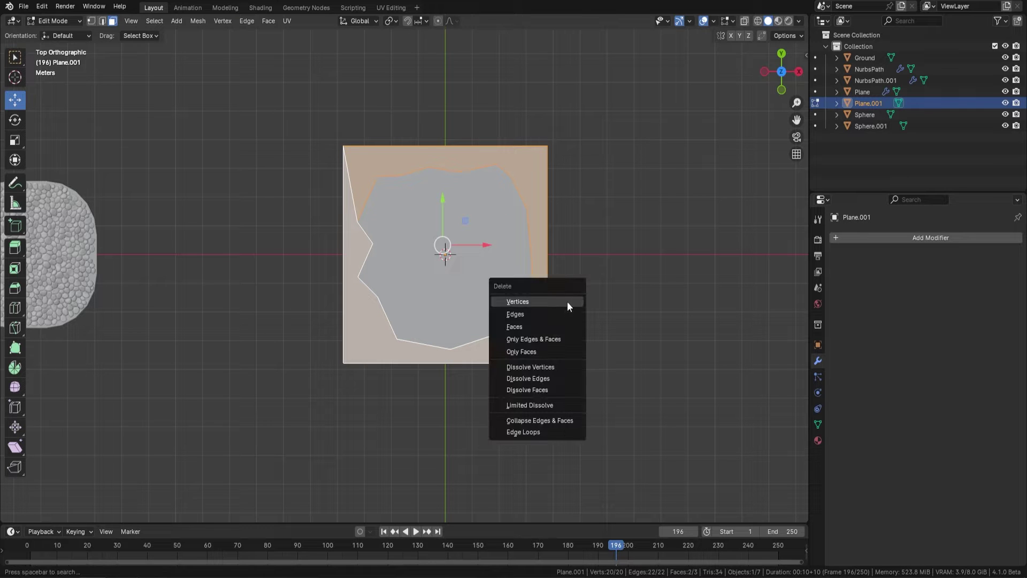
{"action": "left_click", "coordinate": [537, 327]}
- Back in Object Mode, apply all transforms and set the origin to geometry
{"action": "key", "text": "Tab"}
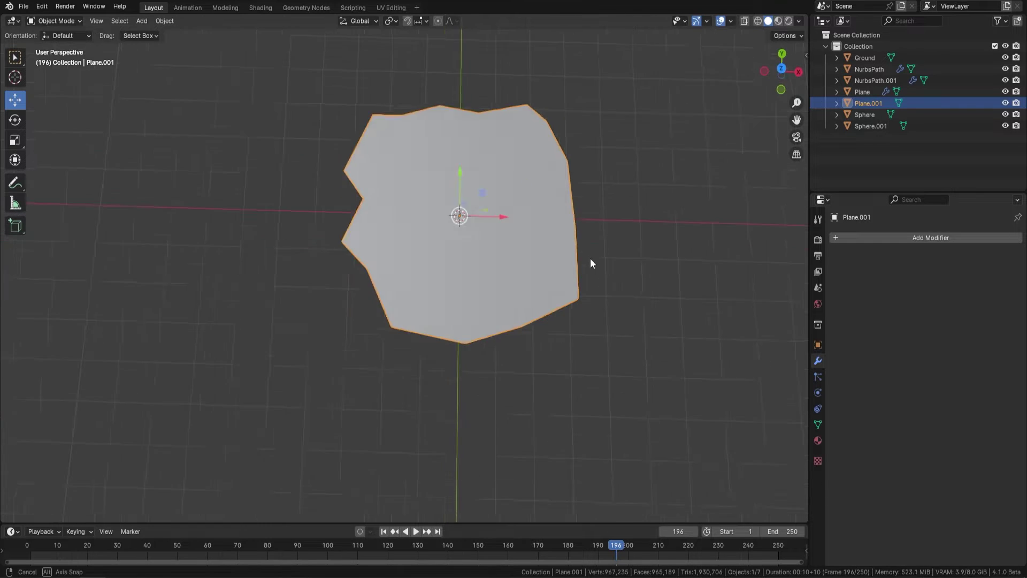
{"action": "middle_click_drag", "start_coordinate": [589, 259], "coordinate": [522, 200]}
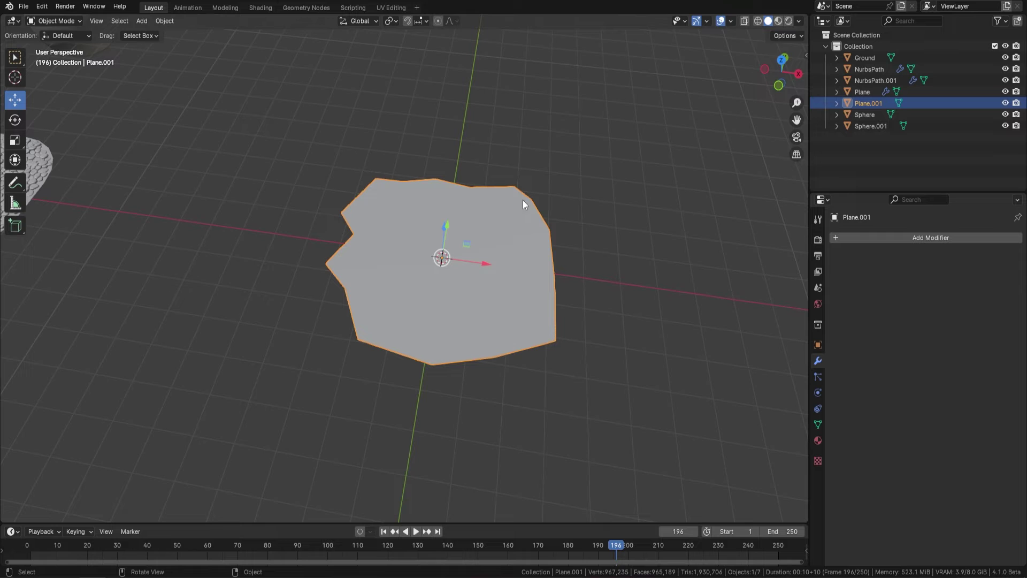
{"action": "key", "text": "ctrl+a"}
{"action": "left_click", "coordinate": [493, 252]}
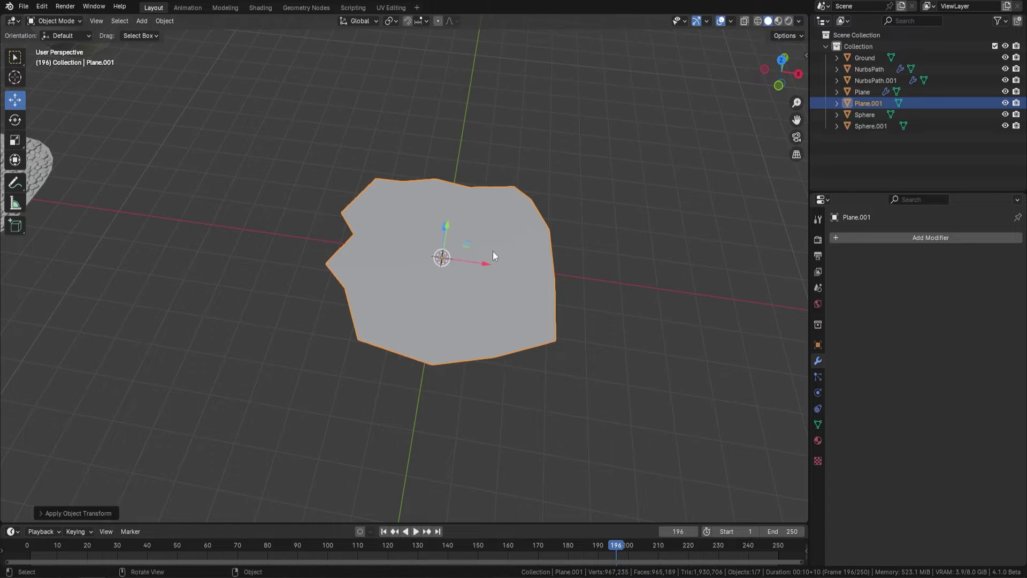
{"action": "right_click", "coordinate": [493, 251]}
{"action": "mouse_move", "coordinate": [493, 251]}
{"action": "left_click", "coordinate": [567, 263]}
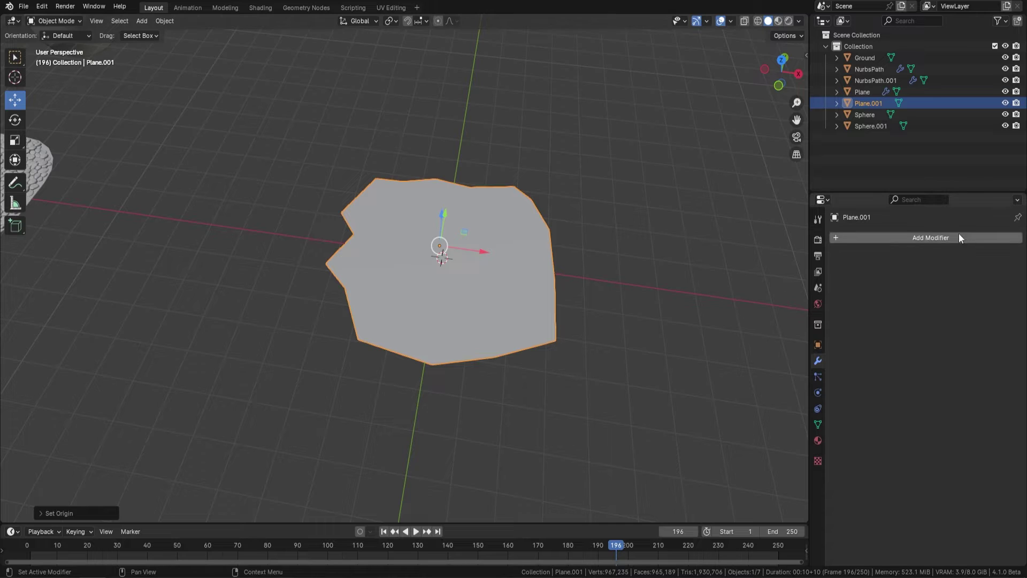
- Add a Geometry Nodes modifier running the Cobblestone Path node group
{"action": "left_click", "coordinate": [944, 237]}
{"action": "left_click", "coordinate": [910, 235]}
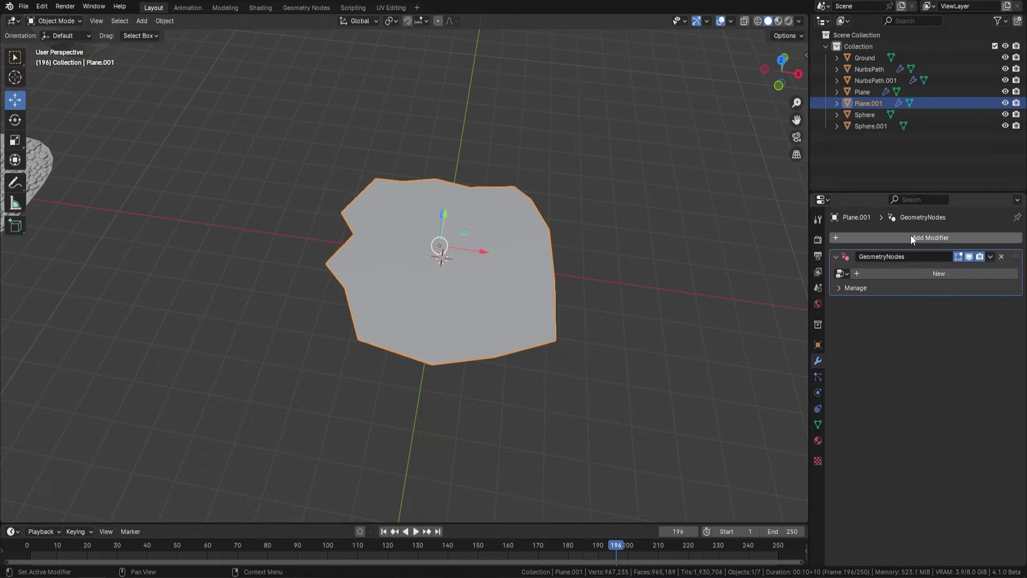
{"action": "left_click", "coordinate": [846, 274]}
{"action": "left_click", "coordinate": [883, 289]}
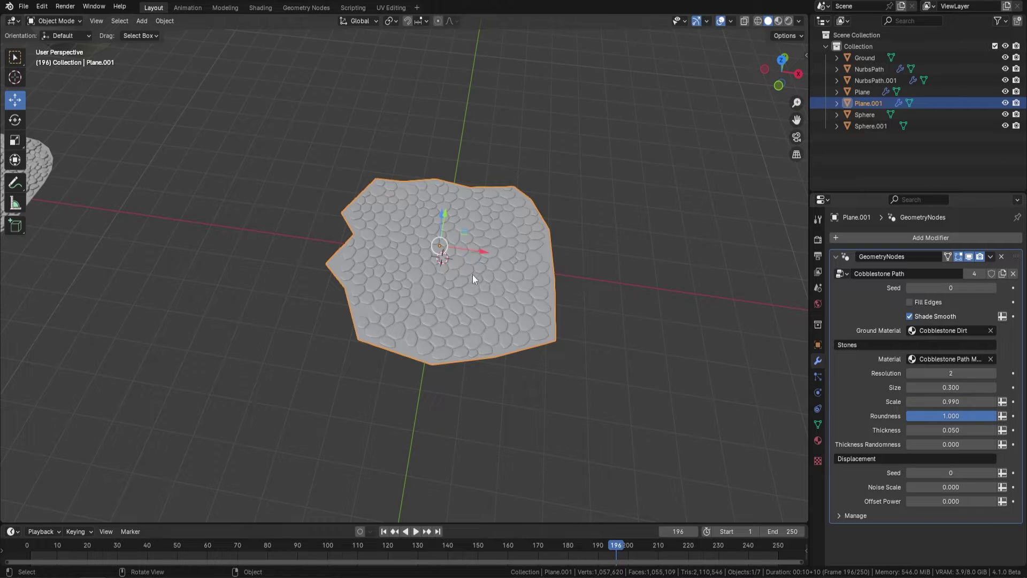
- Inspect the cobblestone plane in Edit Mode from several angles
{"action": "key", "text": "Tab"}
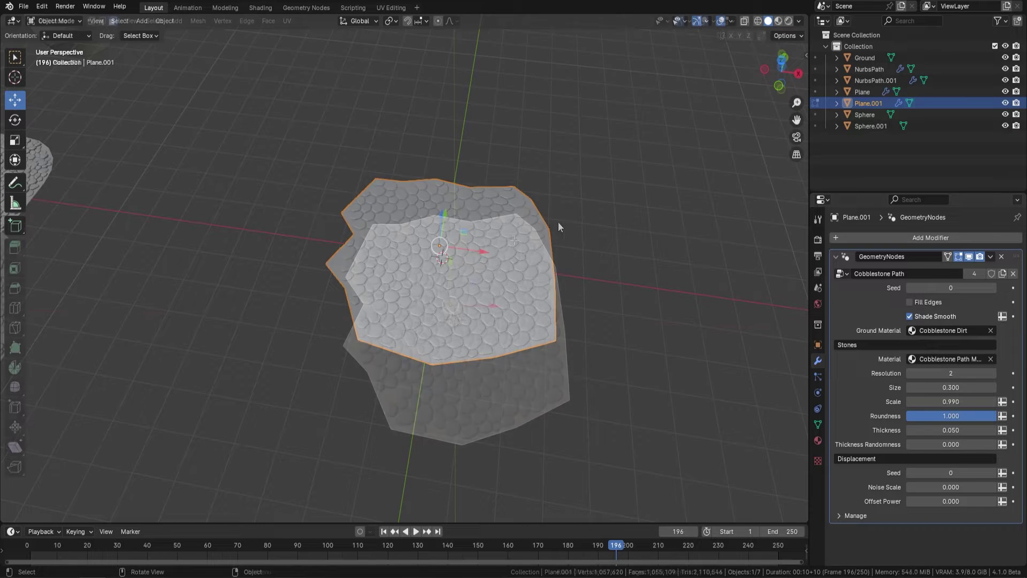
{"action": "middle_click_drag", "start_coordinate": [557, 221], "coordinate": [520, 209]}
{"action": "middle_click_drag", "start_coordinate": [461, 331], "coordinate": [478, 129]}
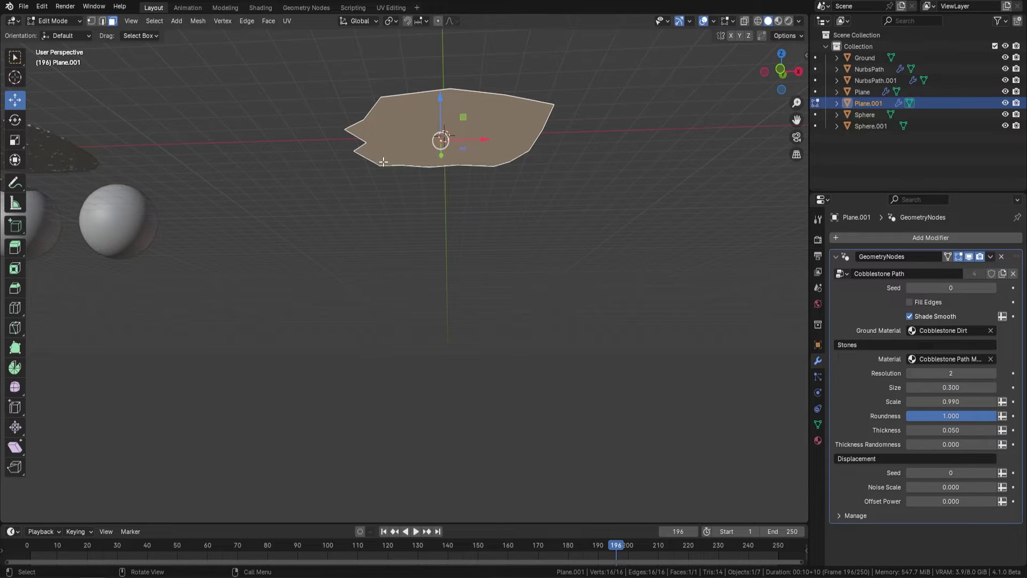
{"action": "middle_click_drag", "start_coordinate": [473, 143], "coordinate": [473, 221]}
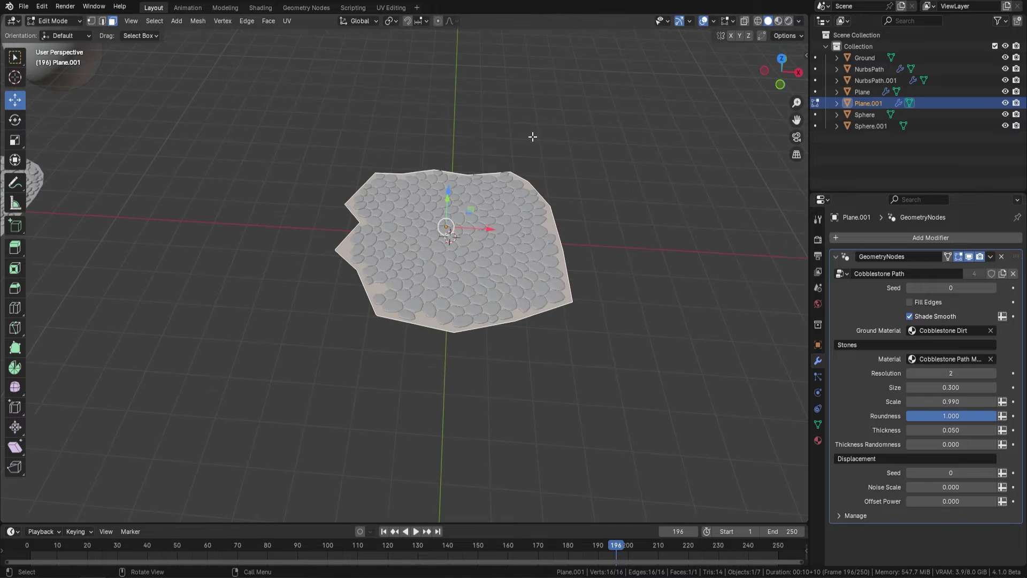
{"action": "middle_click_drag", "start_coordinate": [543, 296], "coordinate": [585, 256]}
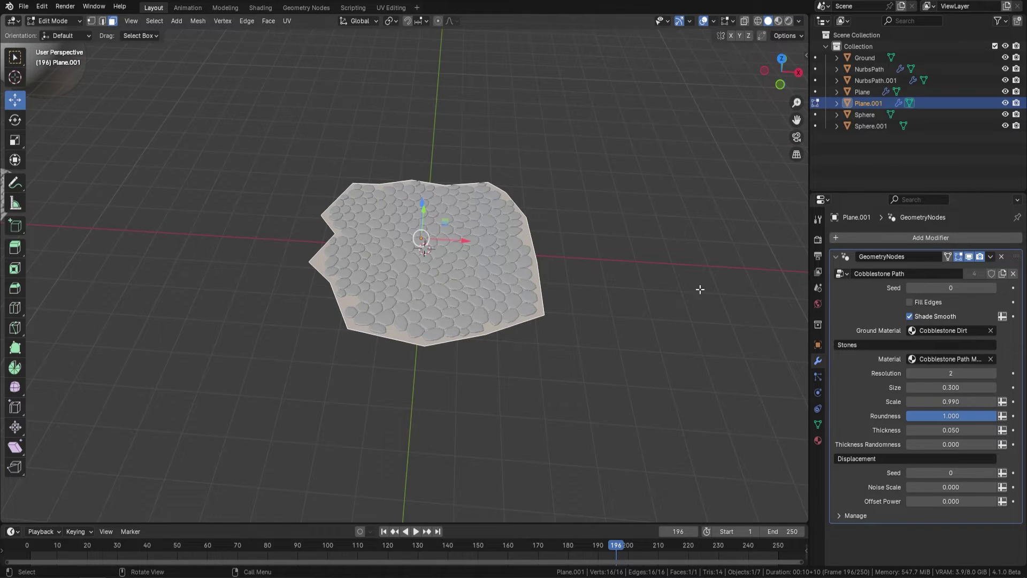
- Convert the cobblestone plane to a mesh via Object > Convert, then edit it
{"action": "key", "text": "Tab"}
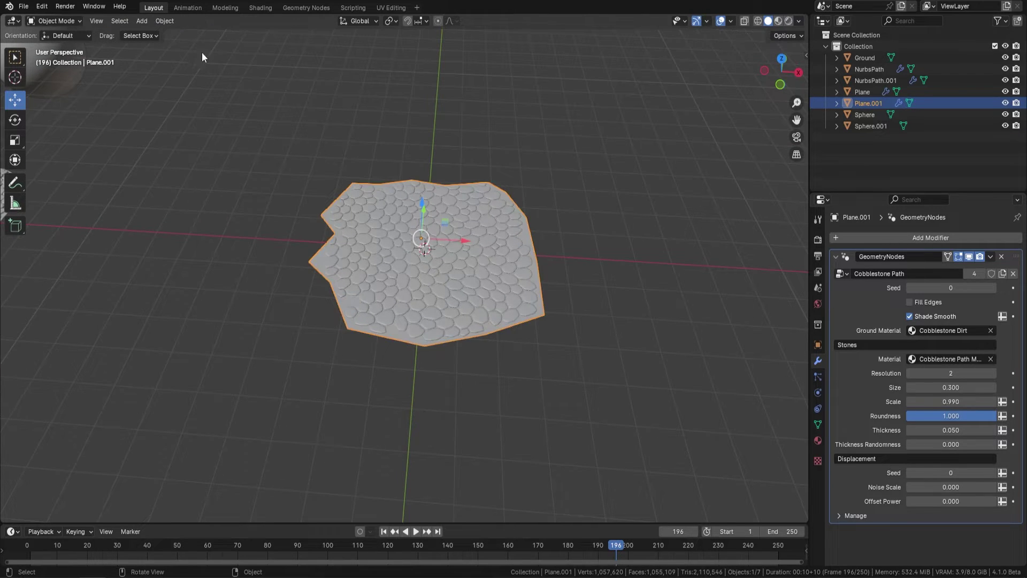
{"action": "left_click", "coordinate": [164, 21]}
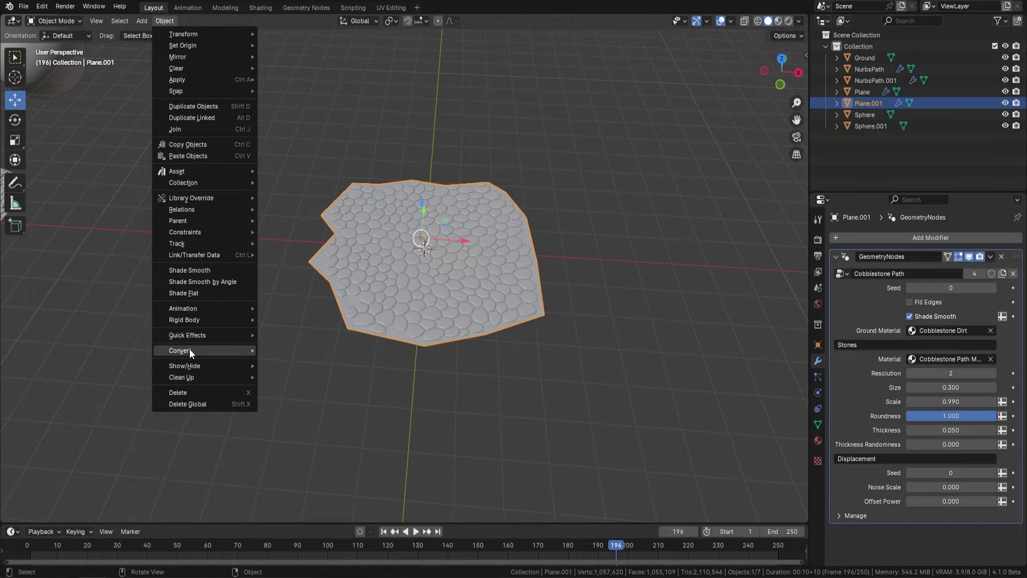
{"action": "mouse_move", "coordinate": [189, 349]}
{"action": "left_click", "coordinate": [302, 360]}
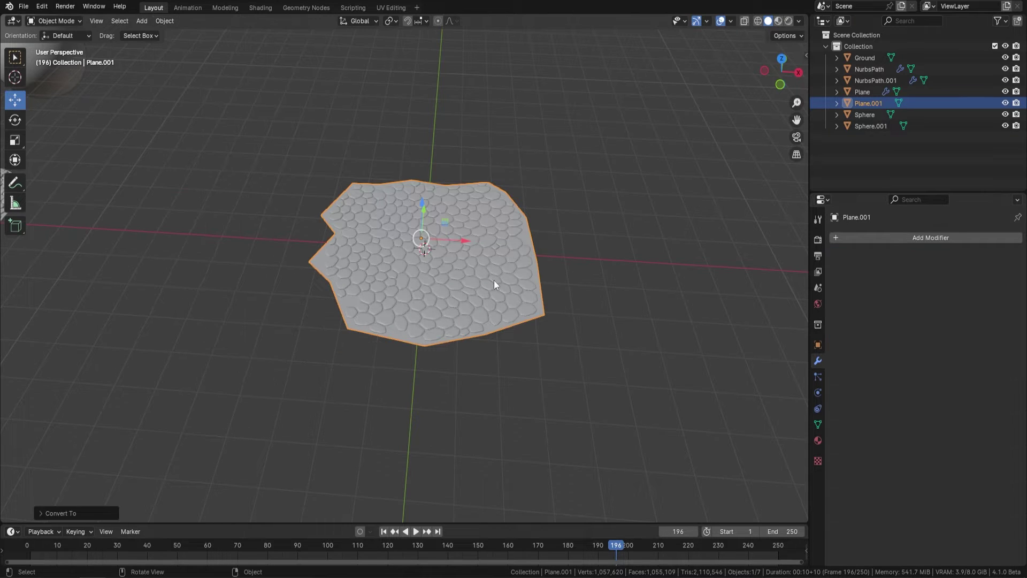
{"action": "key", "text": "Tab"}
{"action": "scroll", "coordinate": [506, 296], "scroll_direction": "up", "scroll_amount": 3}
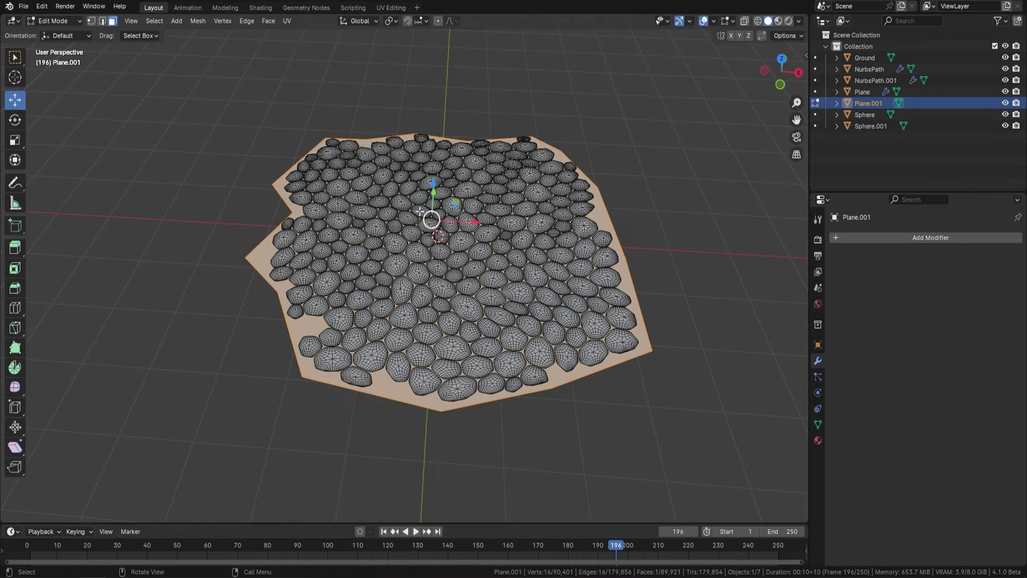
- Triangulate the flat base face under the stones, then merge it back into quads
{"action": "left_click", "coordinate": [646, 333]}
{"action": "middle_click_drag", "start_coordinate": [581, 175], "coordinate": [587, 141], "text": "shift"}
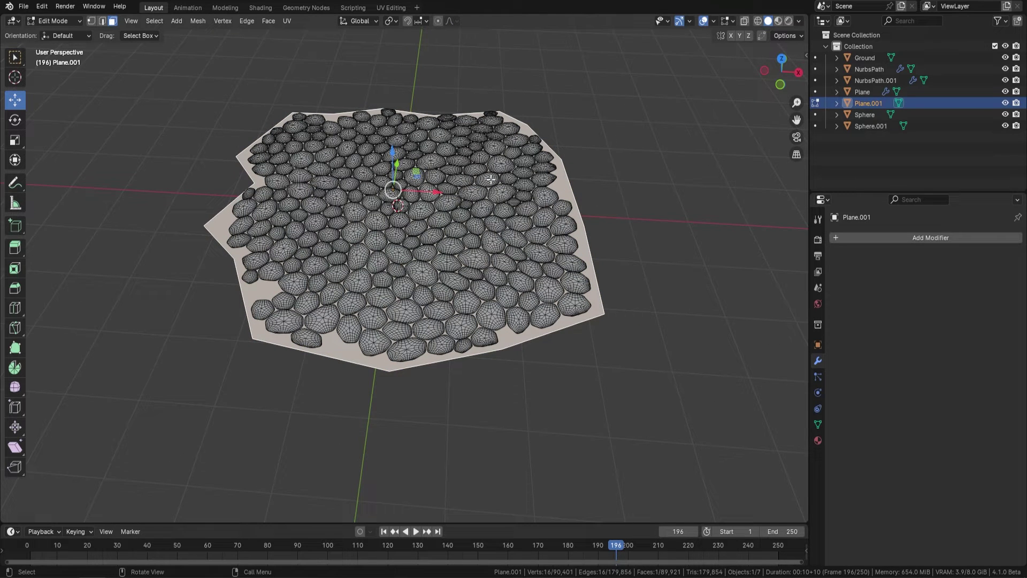
{"action": "key", "text": "ctrl+f"}
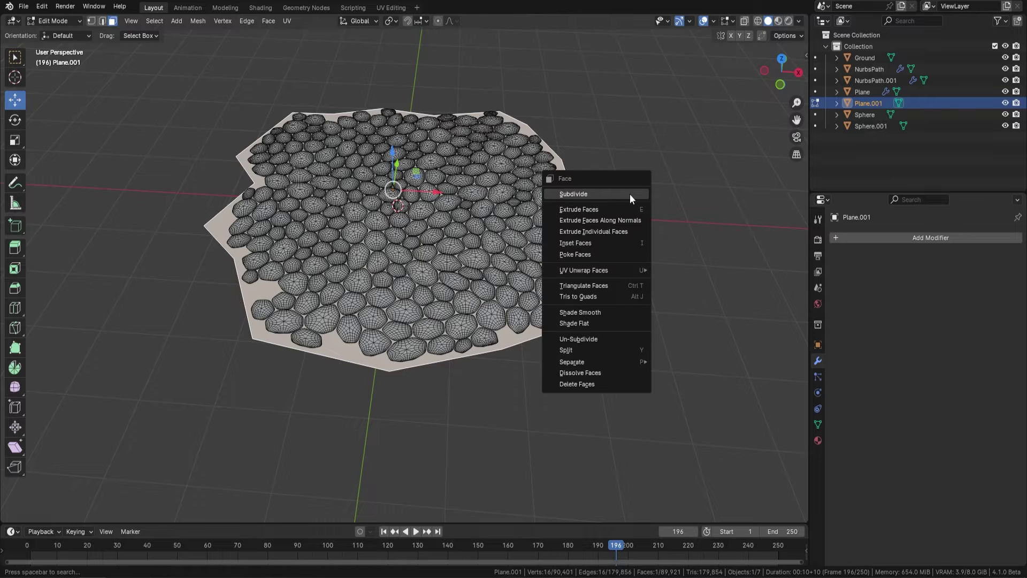
{"action": "left_click", "coordinate": [587, 285]}
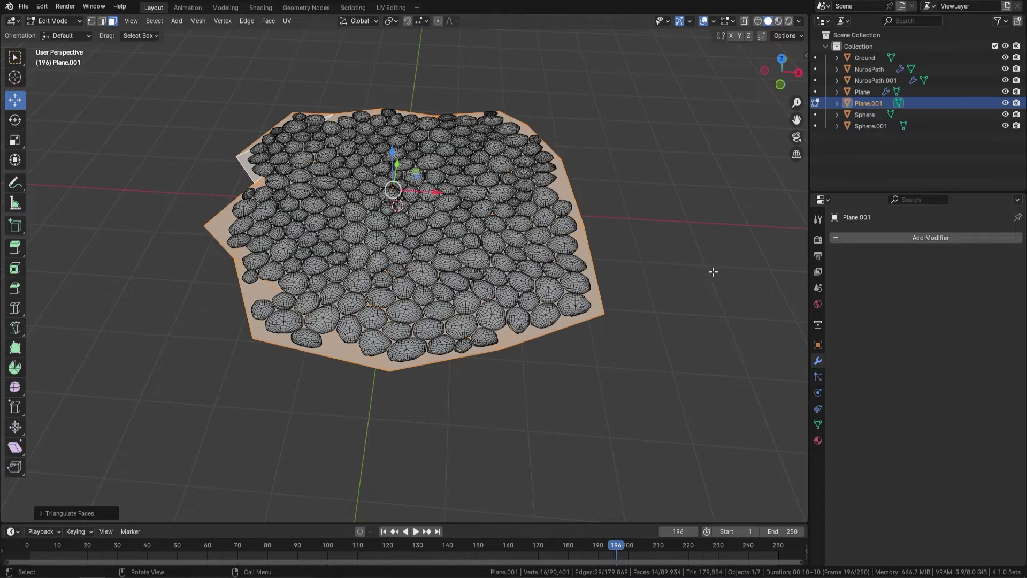
{"action": "key", "text": "ctrl+f"}
{"action": "left_click", "coordinate": [615, 267]}
- Check the mesh from a near-top view and return to Object Mode
{"action": "middle_click_drag", "start_coordinate": [626, 348], "coordinate": [313, 121]}
{"action": "middle_click_drag", "start_coordinate": [440, 122], "coordinate": [472, 227]}
{"action": "scroll", "coordinate": [502, 278], "scroll_direction": "down", "scroll_amount": 3}
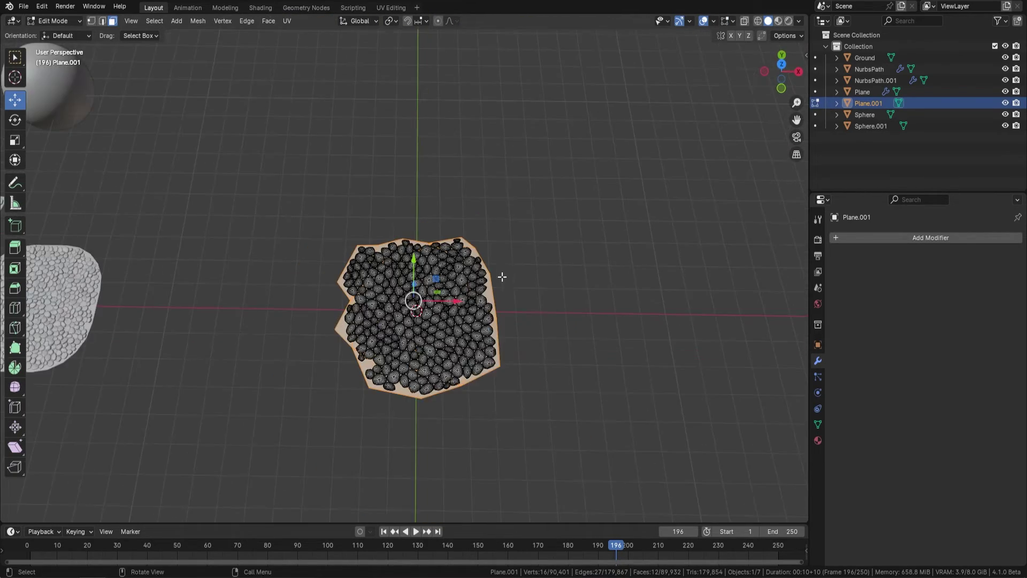
{"action": "middle_click_drag", "start_coordinate": [503, 278], "coordinate": [527, 248]}
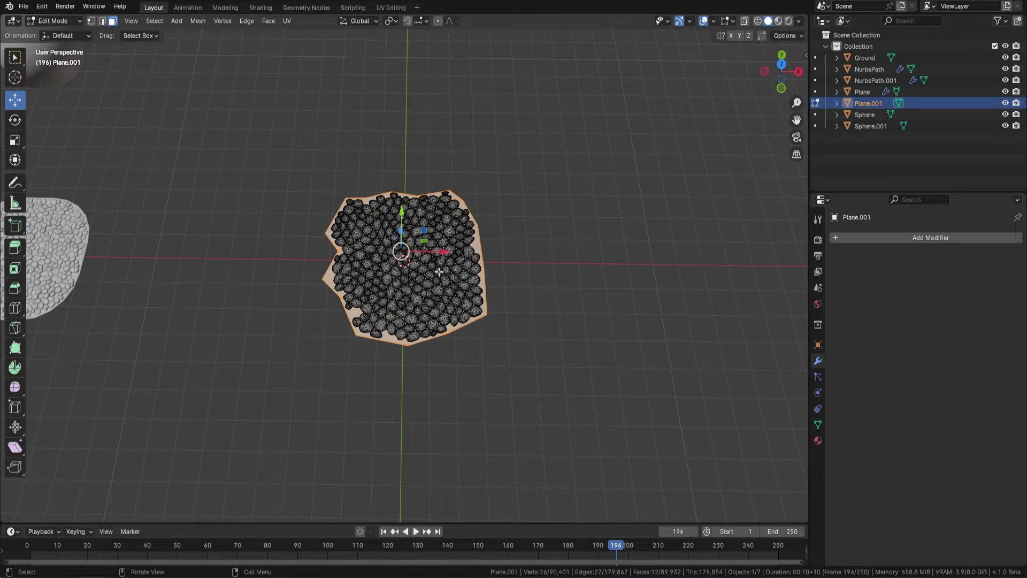
{"action": "key", "text": "Tab"}
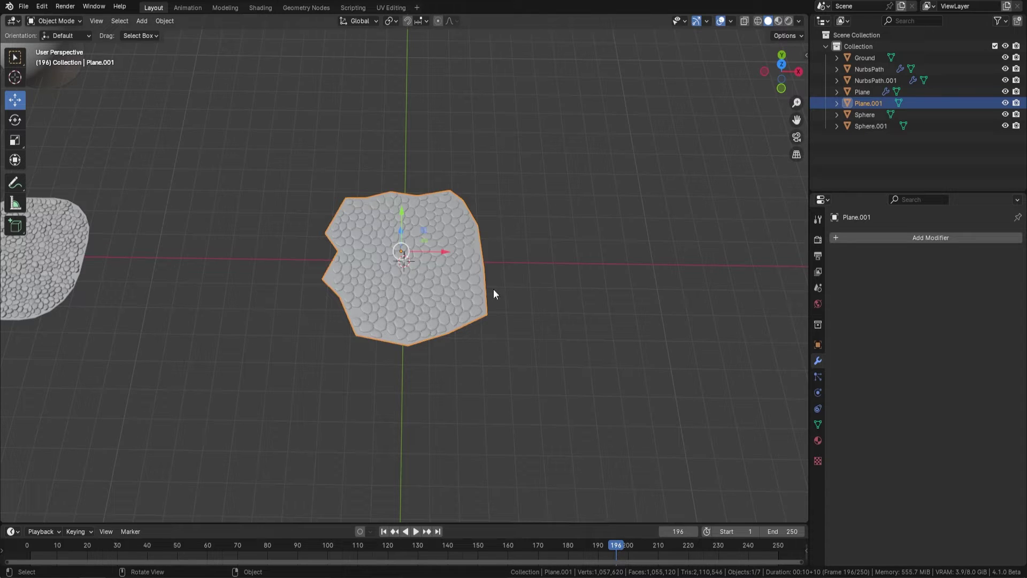
{"action": "middle_click_drag", "start_coordinate": [493, 289], "coordinate": [477, 227]}
- Delete the cobblestone Plane.001 and add a new NURBS path curve
{"action": "key", "text": "Delete"}
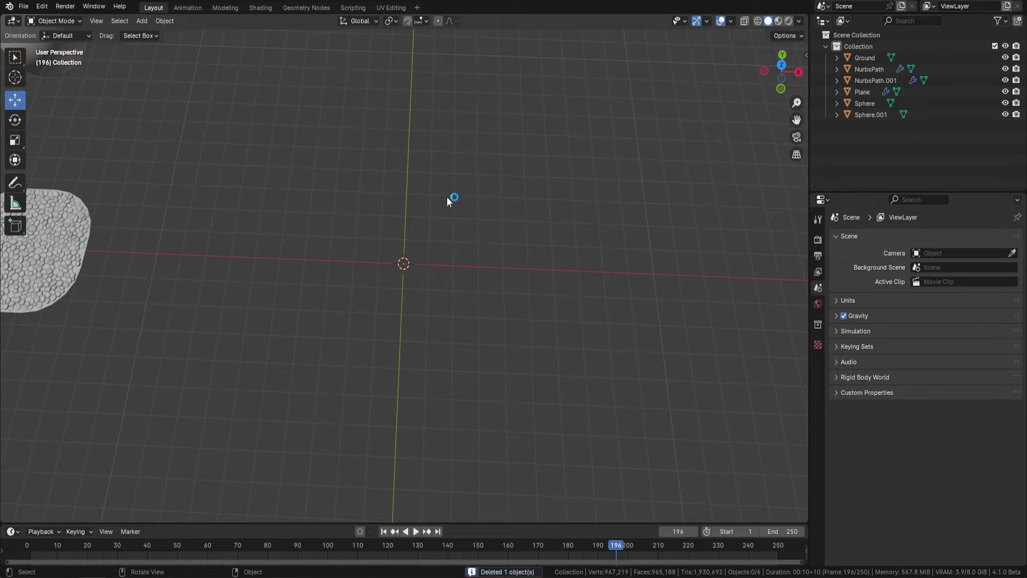
{"action": "key", "text": "shift+a"}
{"action": "mouse_move", "coordinate": [479, 253]}
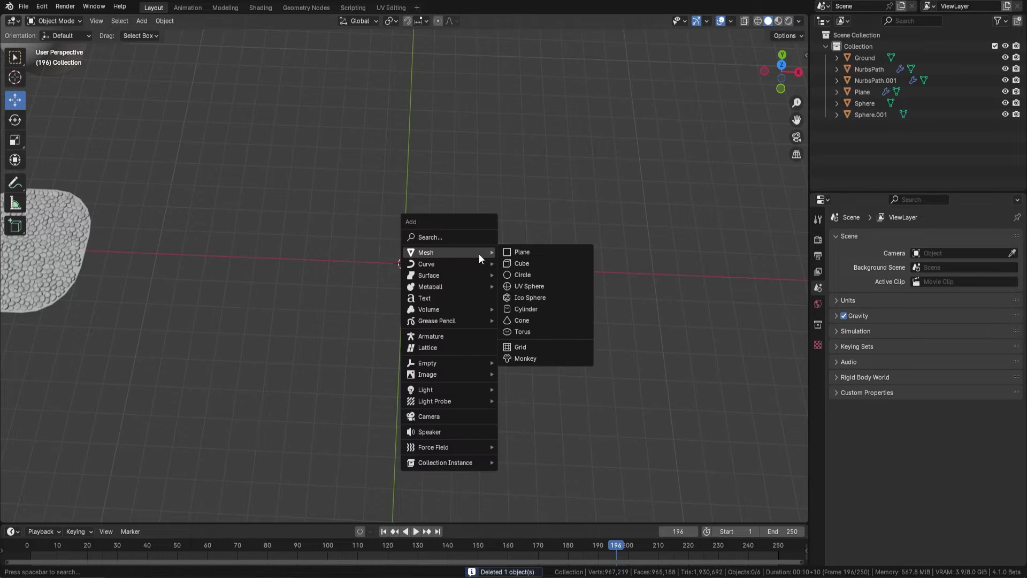
{"action": "mouse_move", "coordinate": [432, 261]}
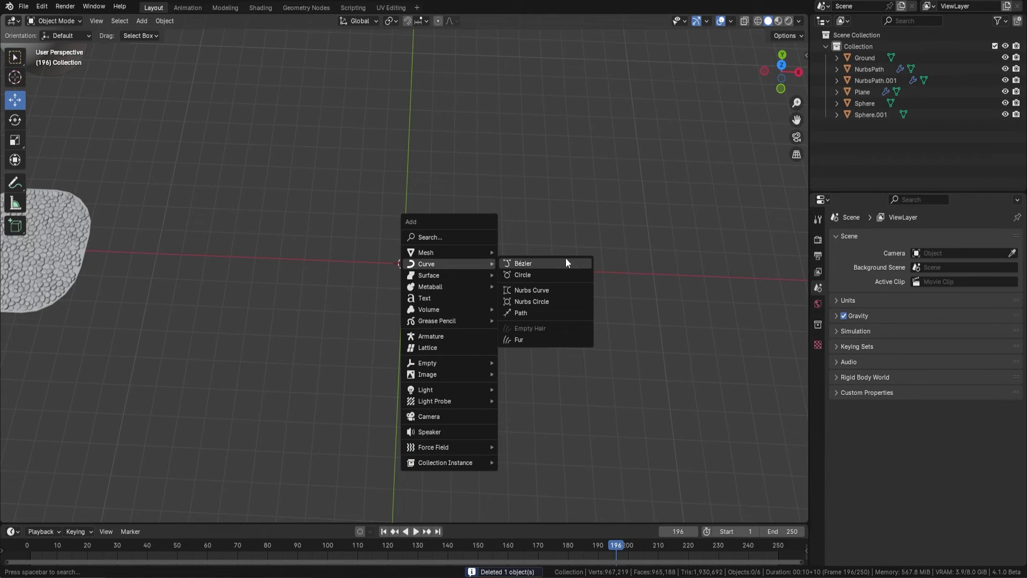
{"action": "left_click", "coordinate": [551, 313]}
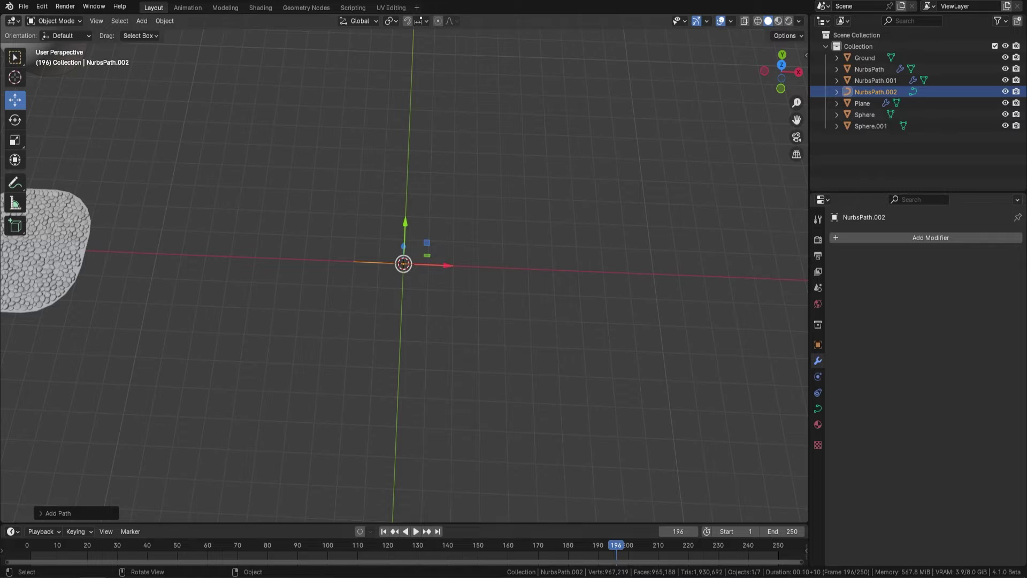
- Rotate the path 90° about Z, scale it up, and apply all transforms
{"action": "type", "text": "rz90"}
{"action": "key", "text": "Return"}
{"action": "key", "text": "s"}
{"action": "left_click", "coordinate": [631, 254]}
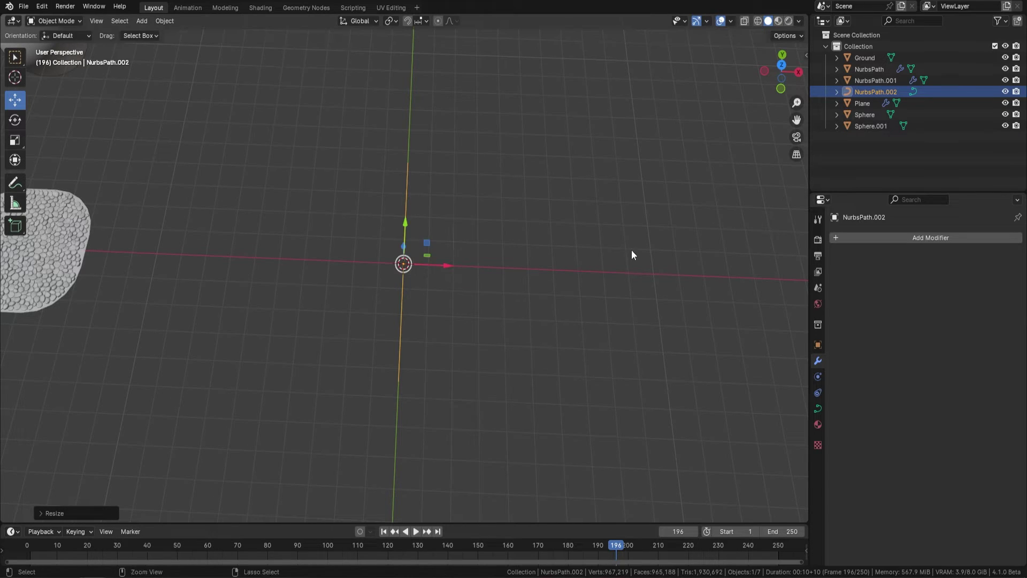
{"action": "key", "text": "ctrl+a"}
{"action": "left_click", "coordinate": [632, 249]}
{"action": "left_click", "coordinate": [817, 408]}
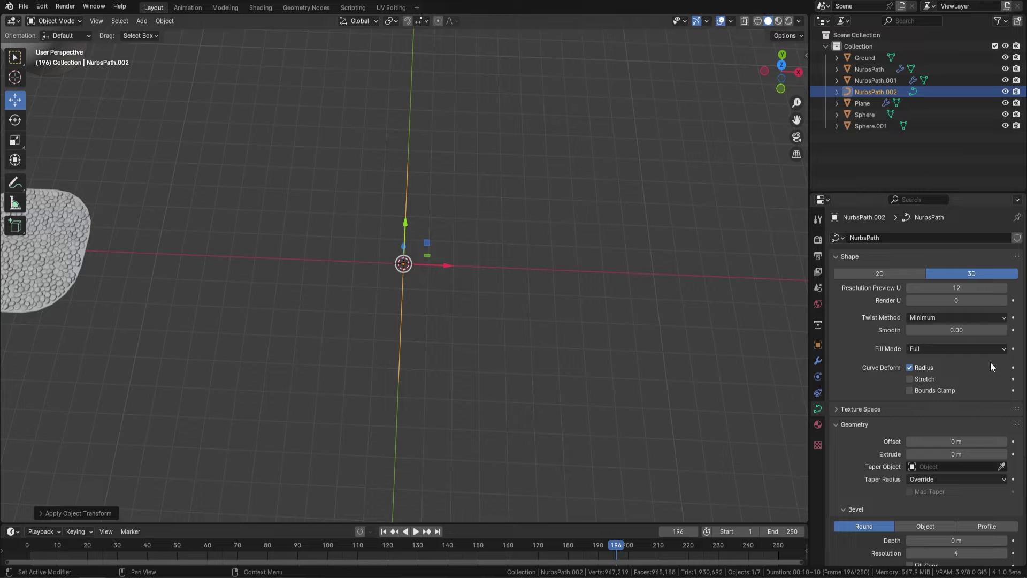
- Extrude NurbsPath.002 to 0.85 m, rotate it 90° about Y to lie flat, then enter Edit Mode
{"action": "left_click_drag", "start_coordinate": [945, 454], "coordinate": [957, 455]}
{"action": "middle_click_drag", "start_coordinate": [749, 401], "coordinate": [434, 245]}
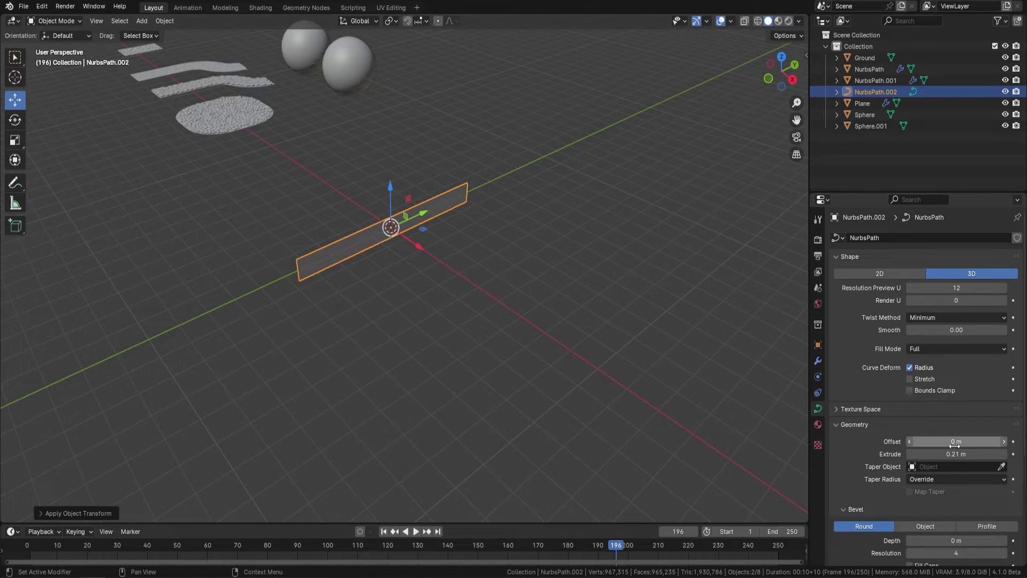
{"action": "left_click_drag", "start_coordinate": [956, 454], "coordinate": [982, 456]}
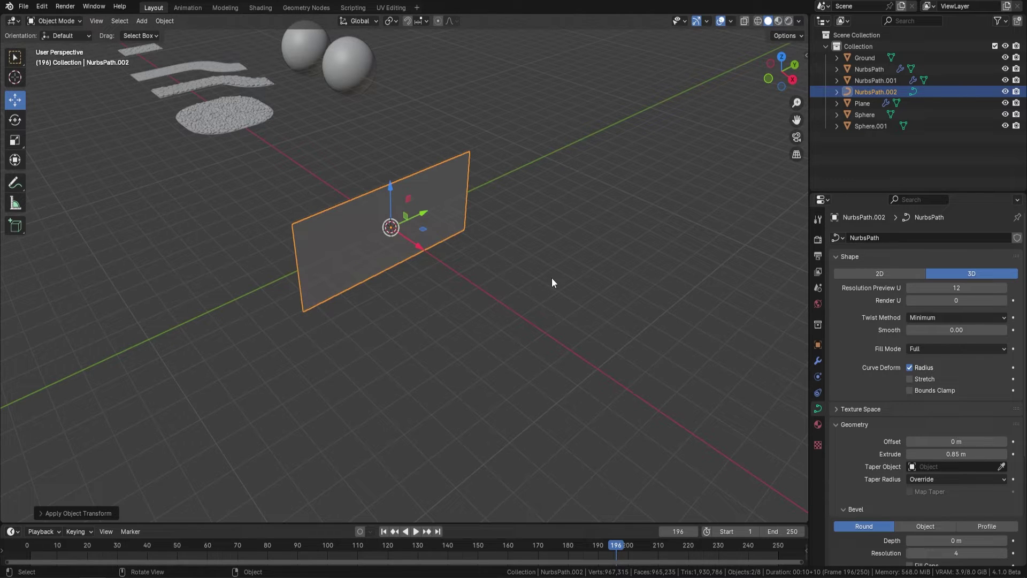
{"action": "type", "text": "ry"}
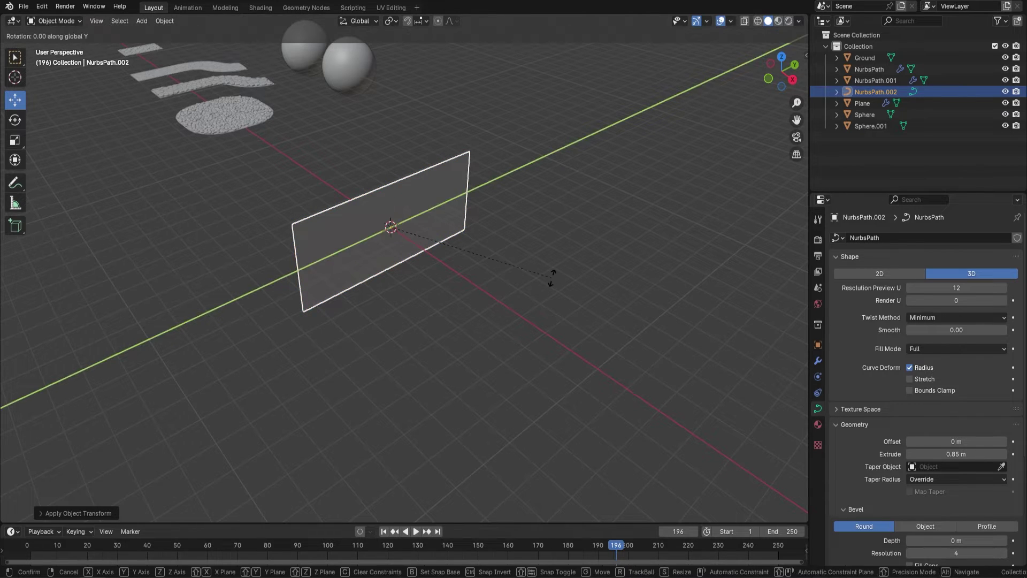
{"action": "type", "text": "90"}
{"action": "key", "text": "Return"}
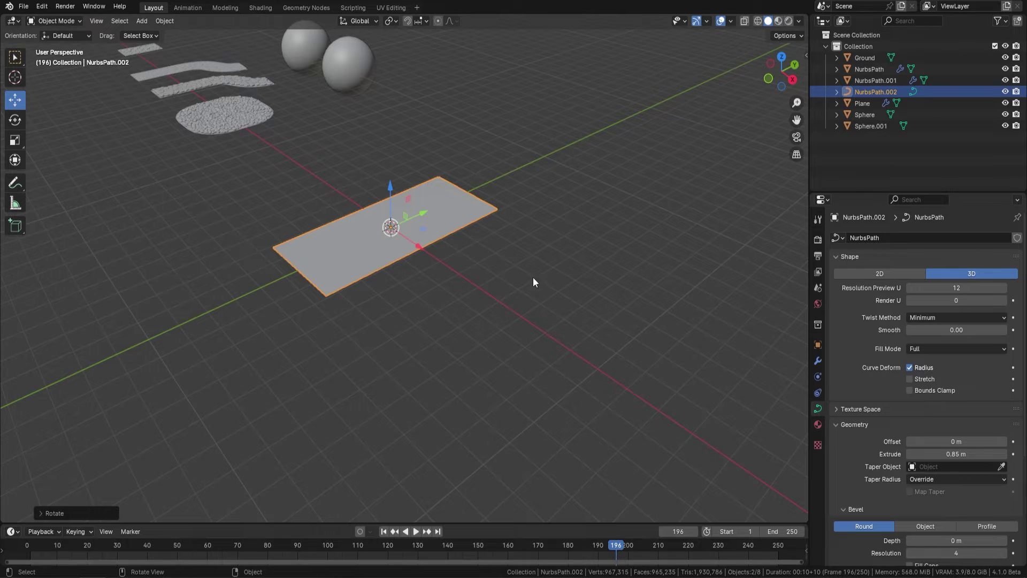
{"action": "middle_click_drag", "start_coordinate": [533, 277], "coordinate": [534, 230]}
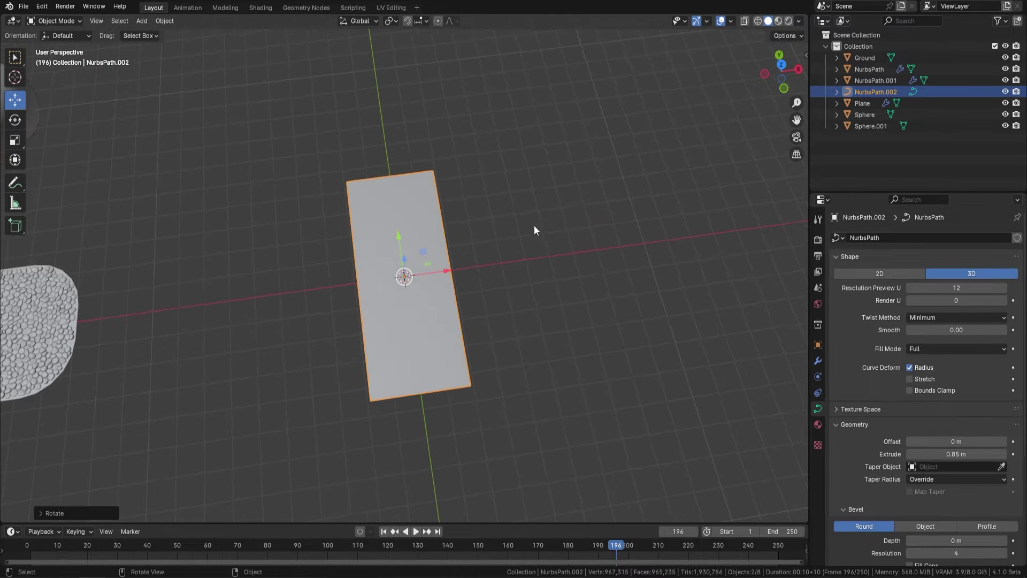
{"action": "key", "text": "Tab"}
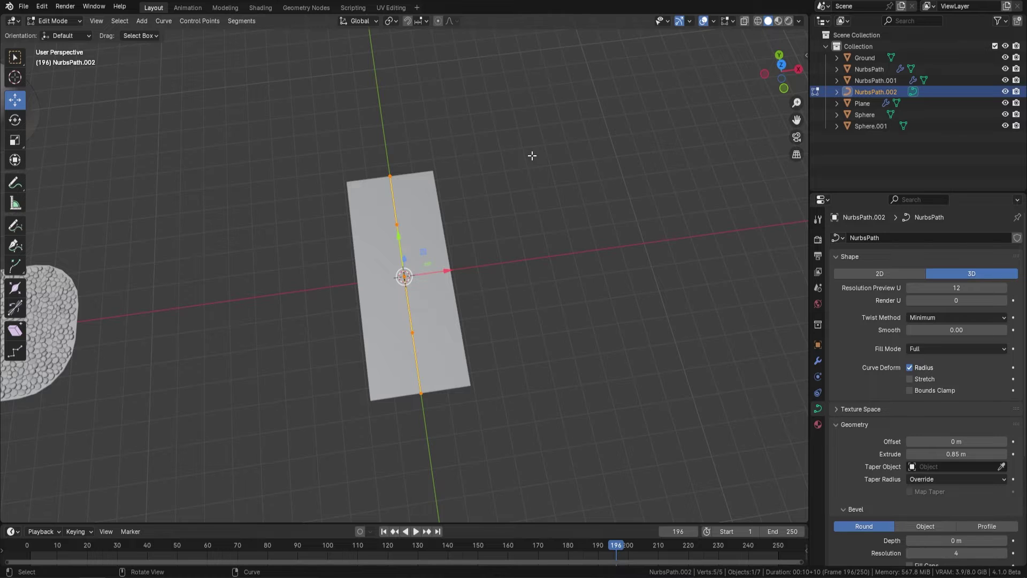
- In top view, move the top control point right and extrude a new point up-right
{"action": "key", "text": "KP_7"}
{"action": "left_click", "coordinate": [402, 188]}
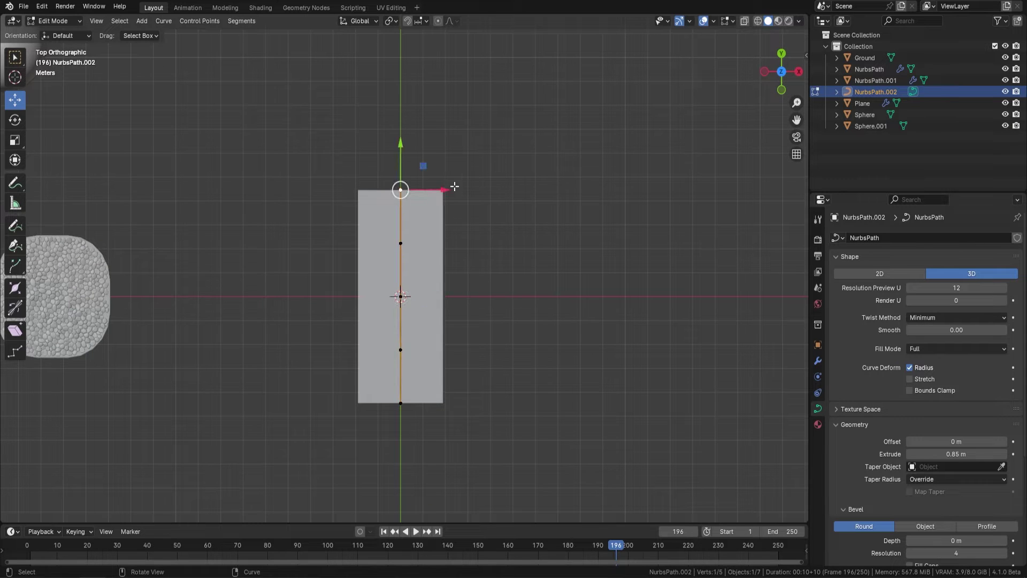
{"action": "key", "text": "g"}
{"action": "left_click", "coordinate": [522, 196]}
{"action": "key", "text": "e"}
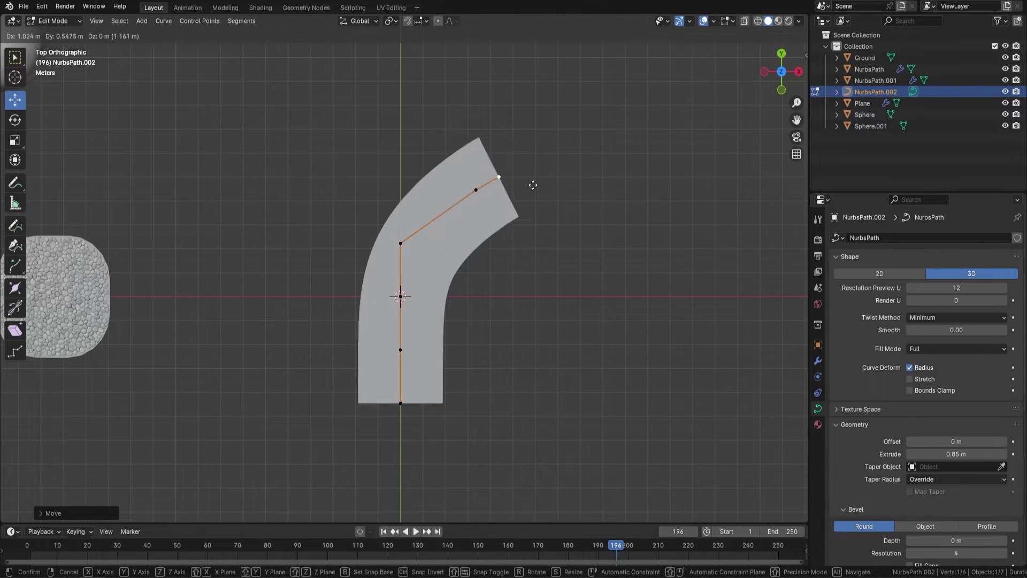
{"action": "left_click", "coordinate": [588, 124]}
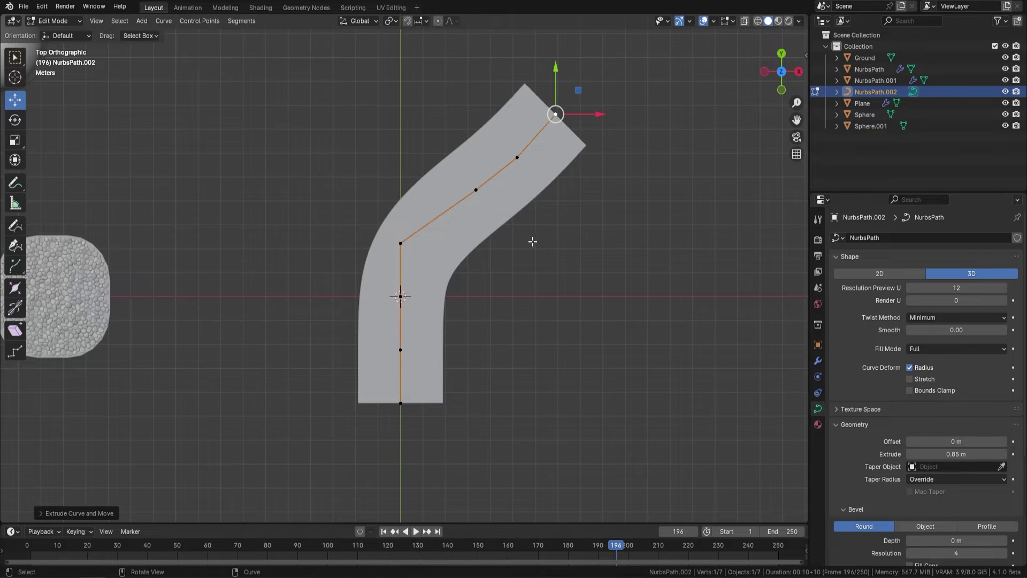
- Return to Object Mode and bring up the Object > Convert options
{"action": "key", "text": "Tab"}
{"action": "middle_click_drag", "start_coordinate": [534, 321], "coordinate": [485, 213]}
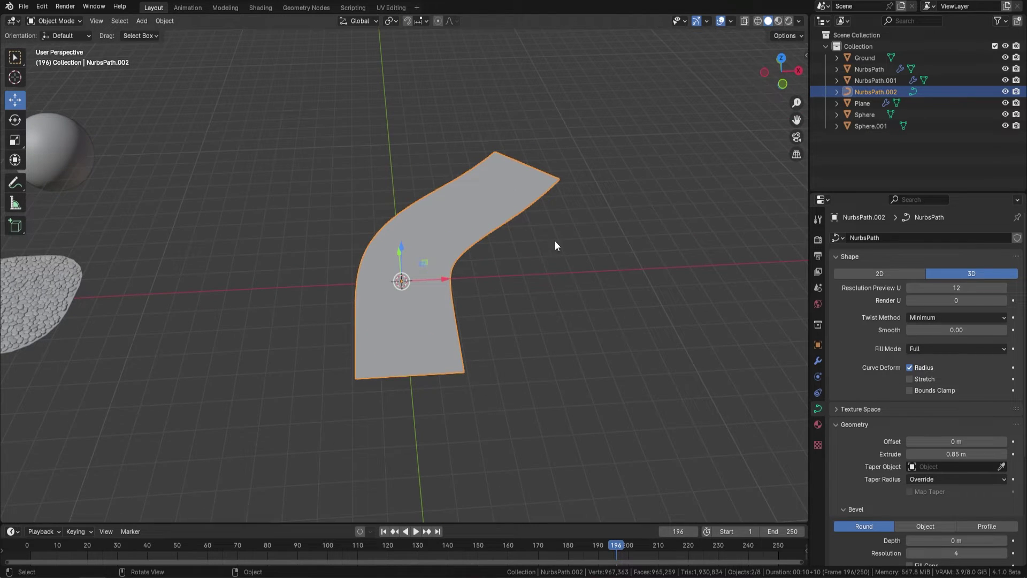
{"action": "left_click", "coordinate": [165, 22]}
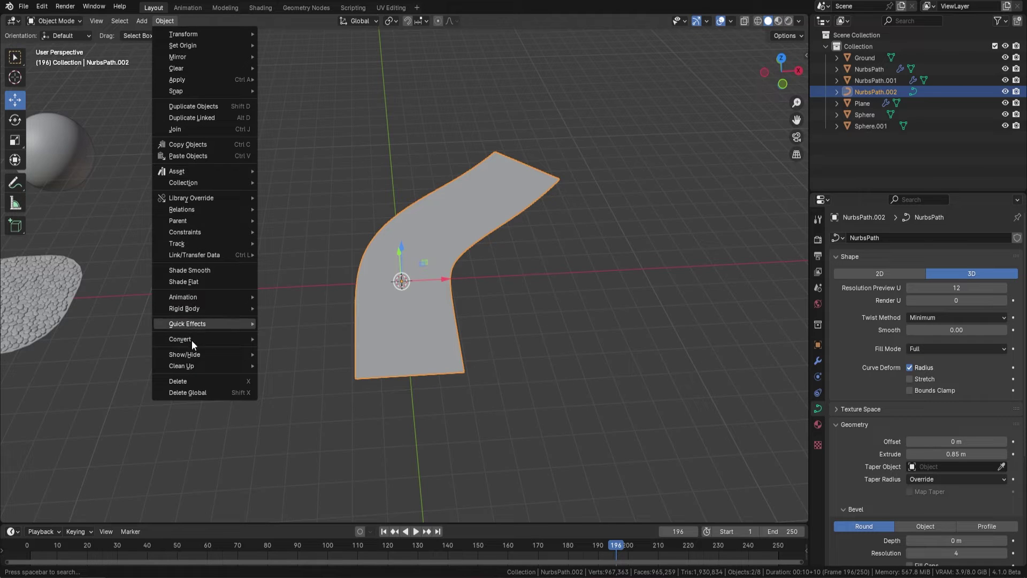
{"action": "mouse_move", "coordinate": [205, 339]}
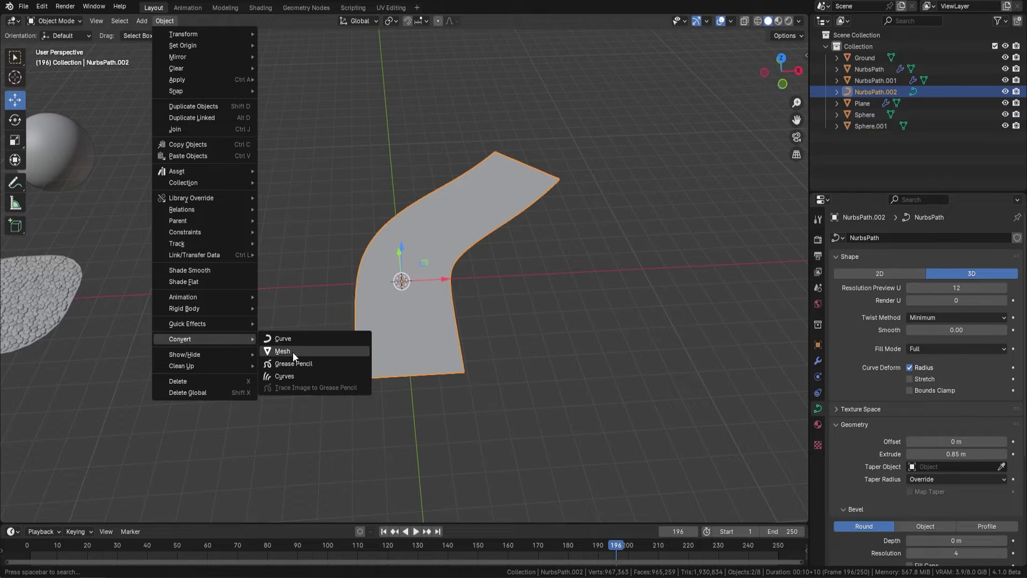